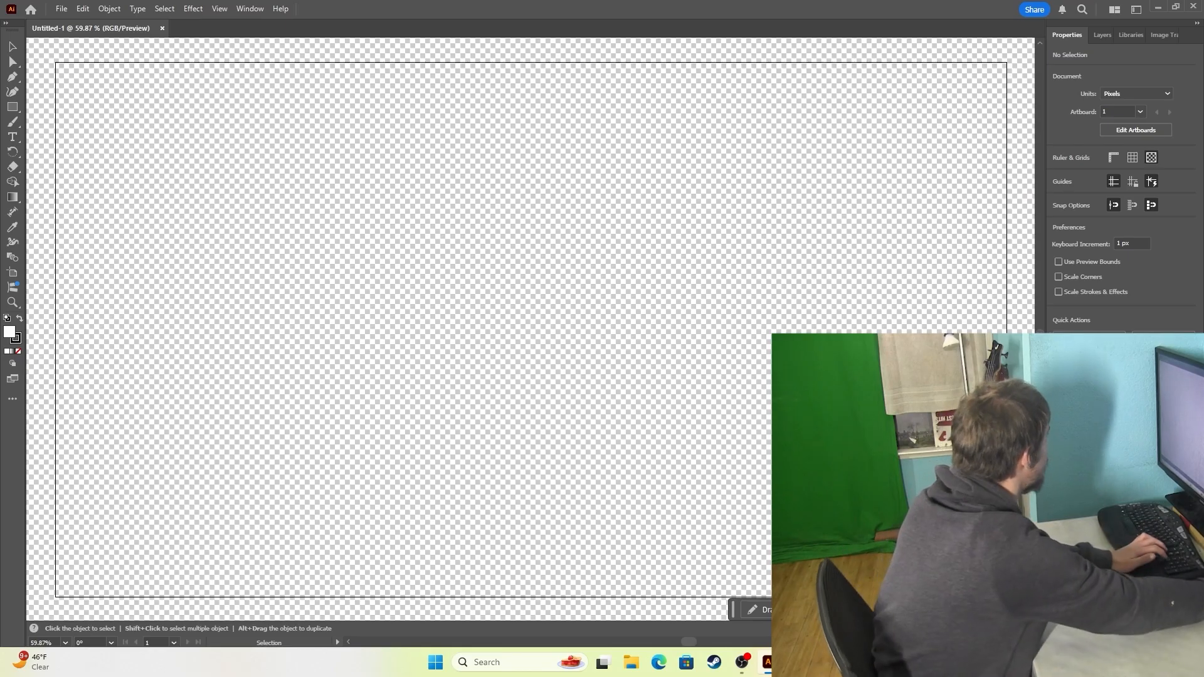
Open the scanned Scan_20250123 PNG drawings and bring Scan_20250123 (4).png to the front.
{"action": "left_click", "coordinate": [61, 9]}
{"action": "left_click", "coordinate": [82, 47]}
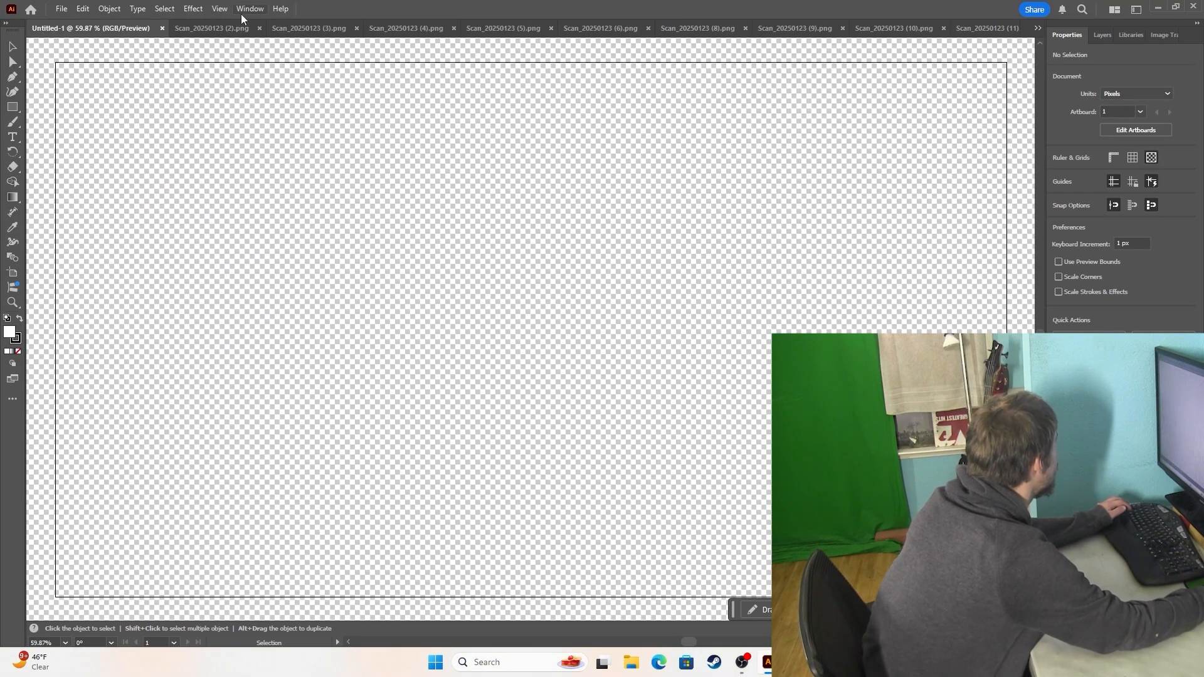
{"action": "left_click", "coordinate": [232, 28]}
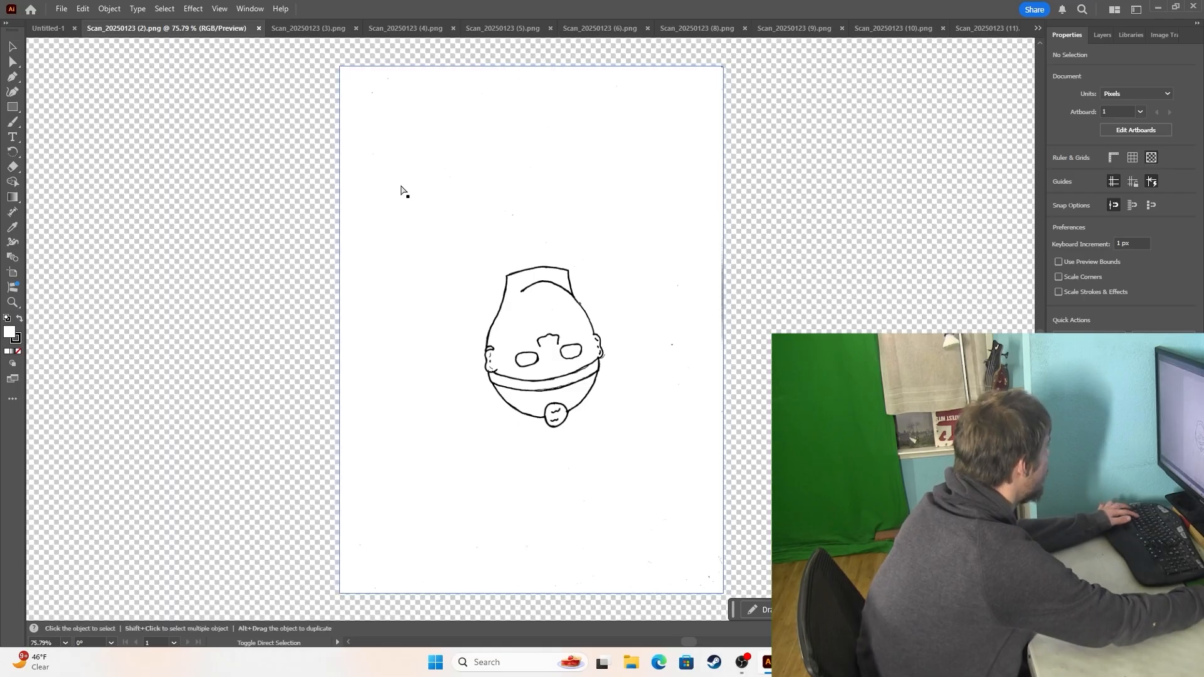
{"action": "key", "text": "ctrl+Tab"}
{"action": "key", "text": "ctrl+Tab"}
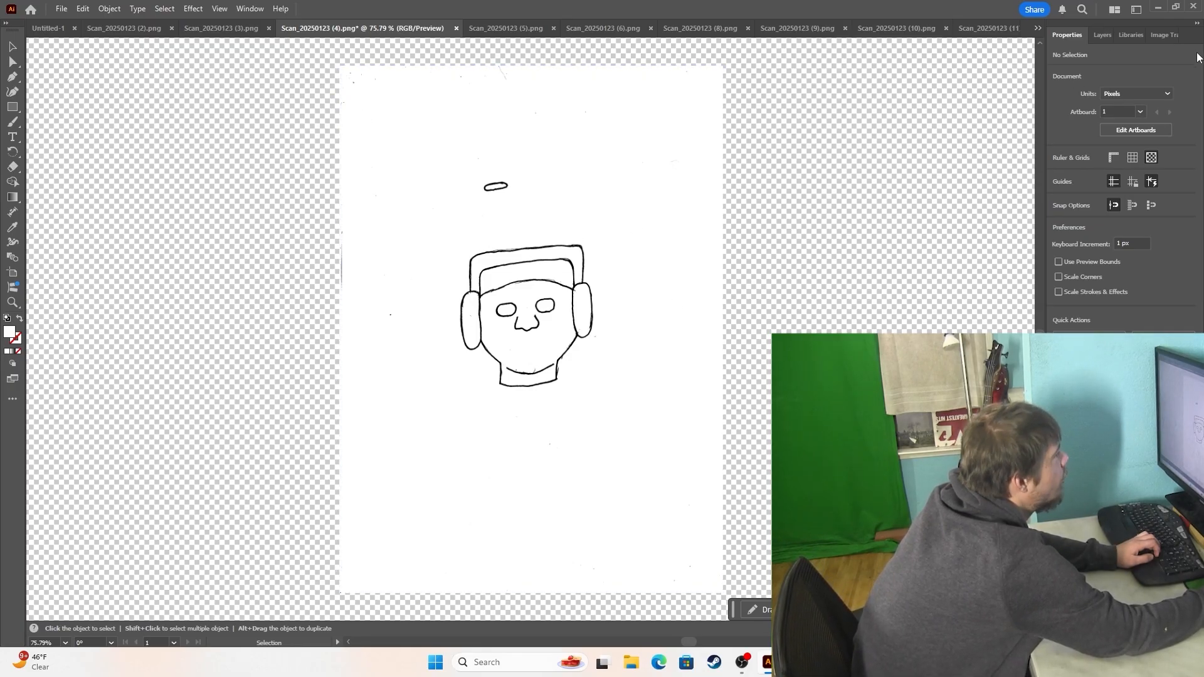
Reopen the Image Trace settings and dock them alongside Properties, Layers and Libraries.
{"action": "left_click", "coordinate": [1157, 36]}
{"action": "mouse_move", "coordinate": [1157, 36]}
{"action": "left_mouse_down"}
{"action": "mouse_move", "coordinate": [889, 148]}
{"action": "mouse_move", "coordinate": [829, 157]}
{"action": "left_mouse_up"}
{"action": "left_click", "coordinate": [973, 145]}
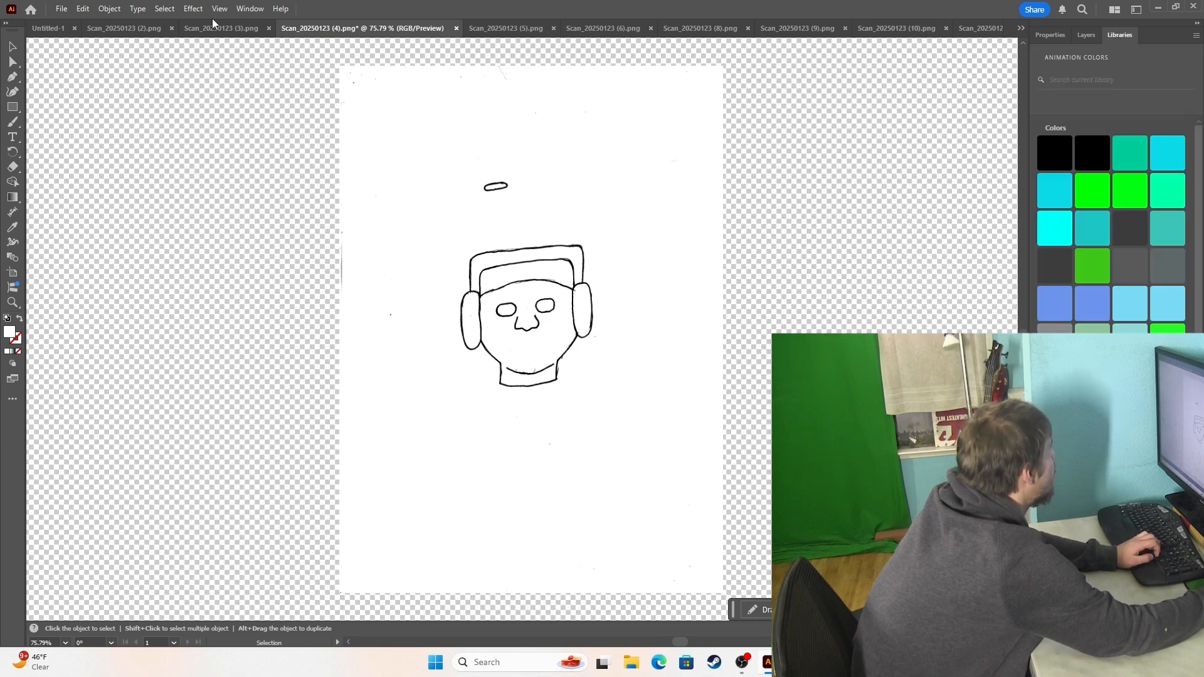
{"action": "left_click", "coordinate": [249, 11]}
{"action": "left_click", "coordinate": [276, 442]}
{"action": "left_click_drag", "start_coordinate": [836, 147], "coordinate": [1114, 38]}
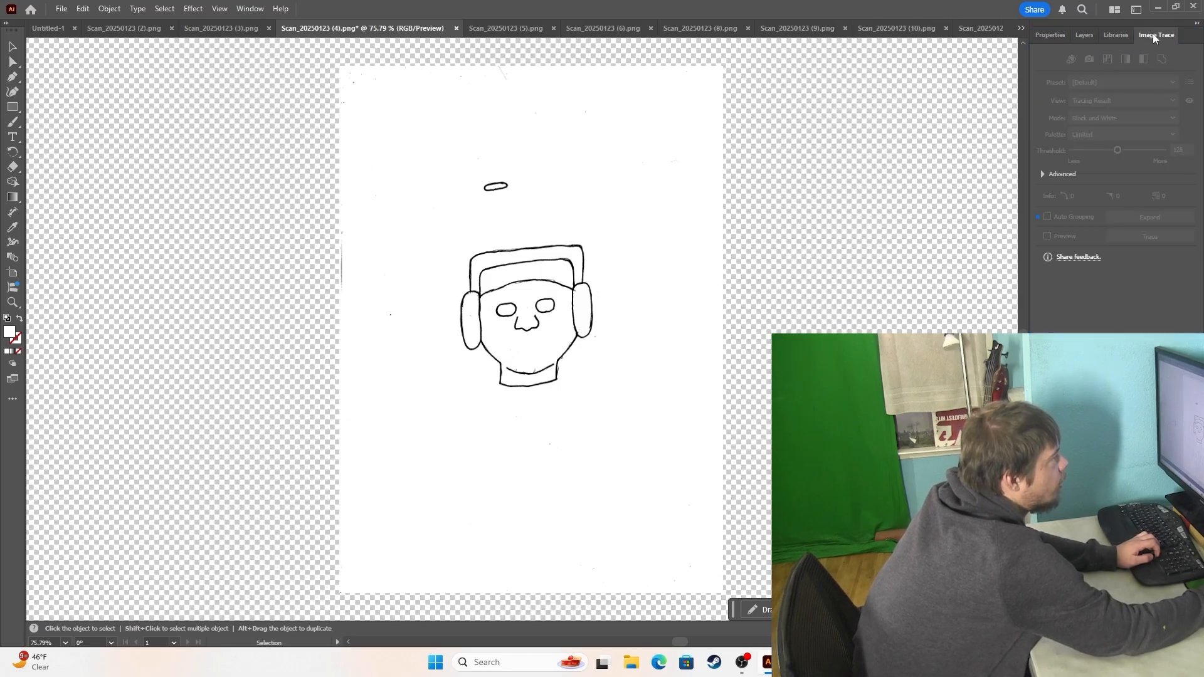
Trace the scanned ear-flap hat head with the Black and White Logo preset and expand the tracing into paths.
{"action": "key", "text": "ctrl+a"}
{"action": "left_click", "coordinate": [1120, 81]}
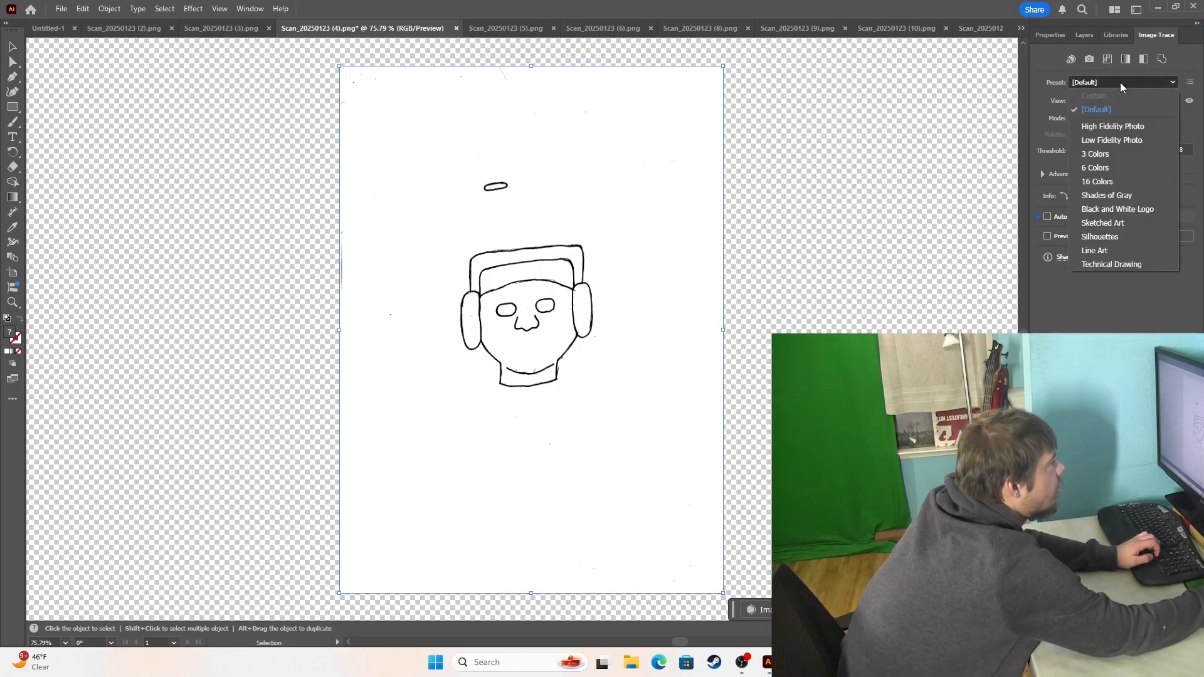
{"action": "left_click", "coordinate": [1145, 209]}
{"action": "key", "text": "Return"}
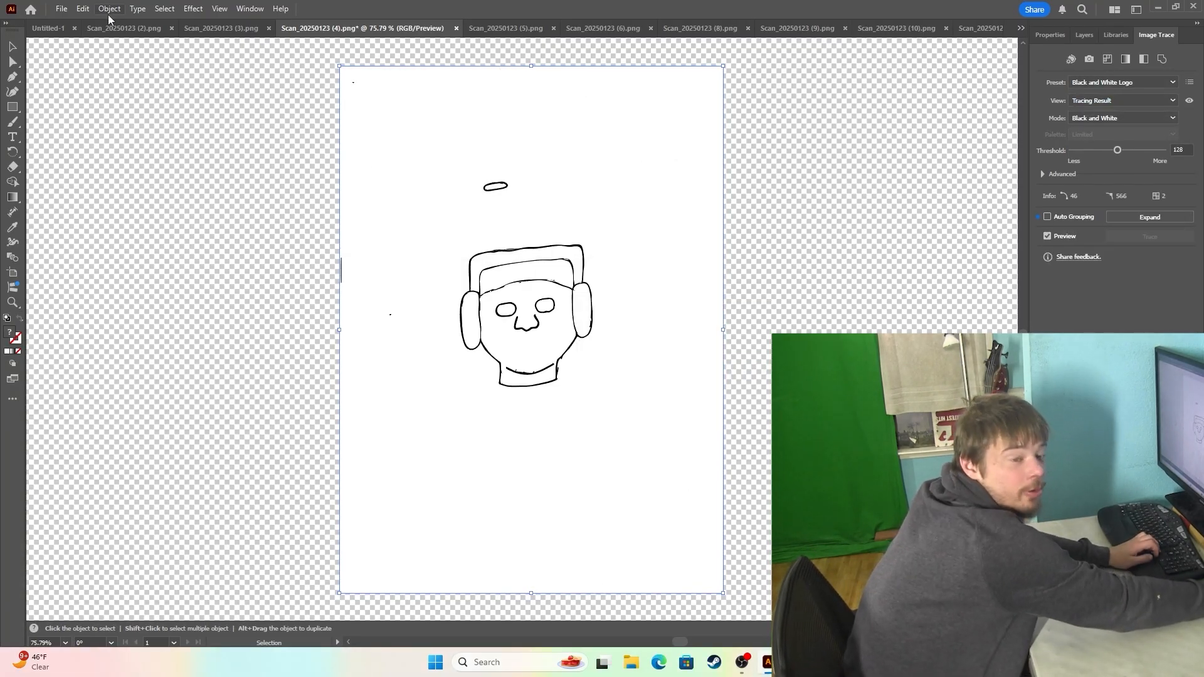
{"action": "left_click", "coordinate": [109, 9]}
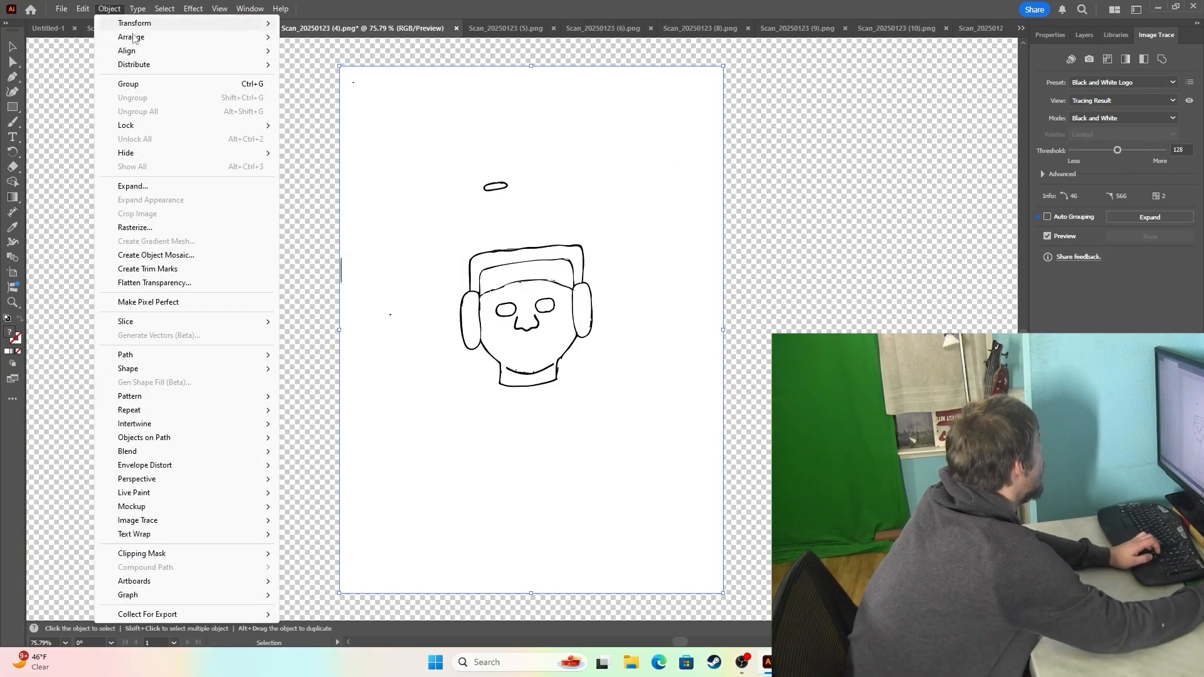
{"action": "left_click", "coordinate": [168, 187]}
{"action": "left_click", "coordinate": [561, 397]}
Delete the white background around the traced head.
{"action": "left_click", "coordinate": [96, 129]}
{"action": "left_click", "coordinate": [13, 62]}
{"action": "key", "text": "ctrl+a"}
{"action": "key", "text": "Delete"}
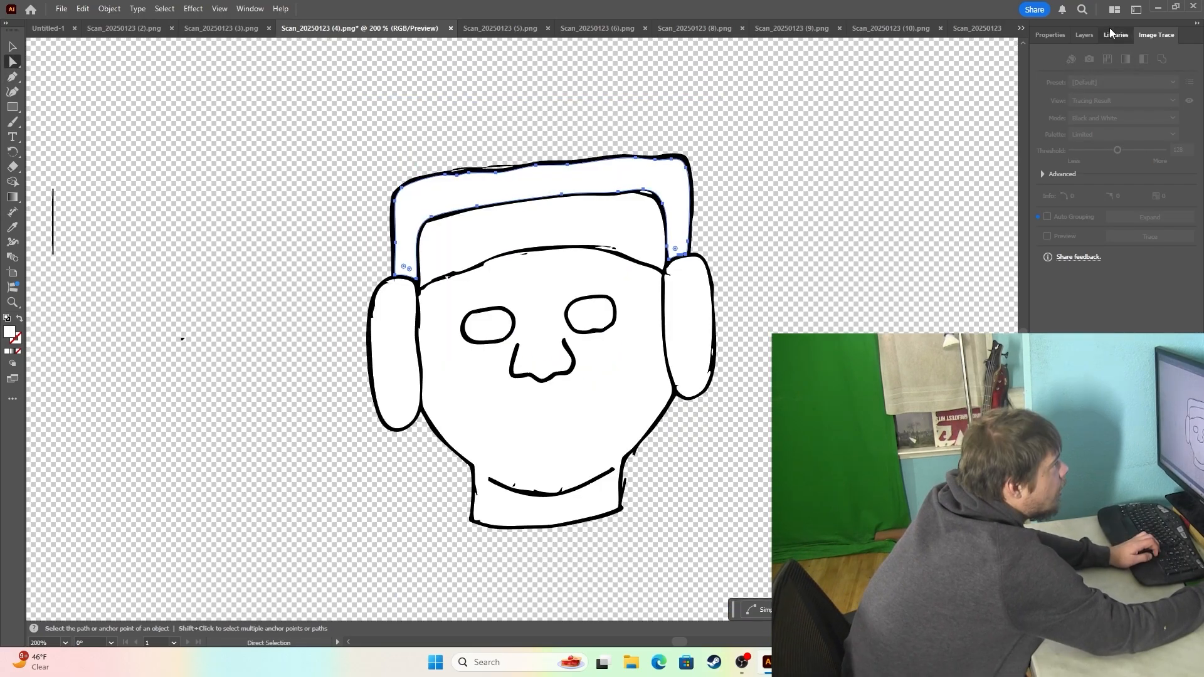
Fill the hat's outer band with bright green and its front and ear flaps with green #3DC617.
{"action": "left_click", "coordinate": [1115, 35]}
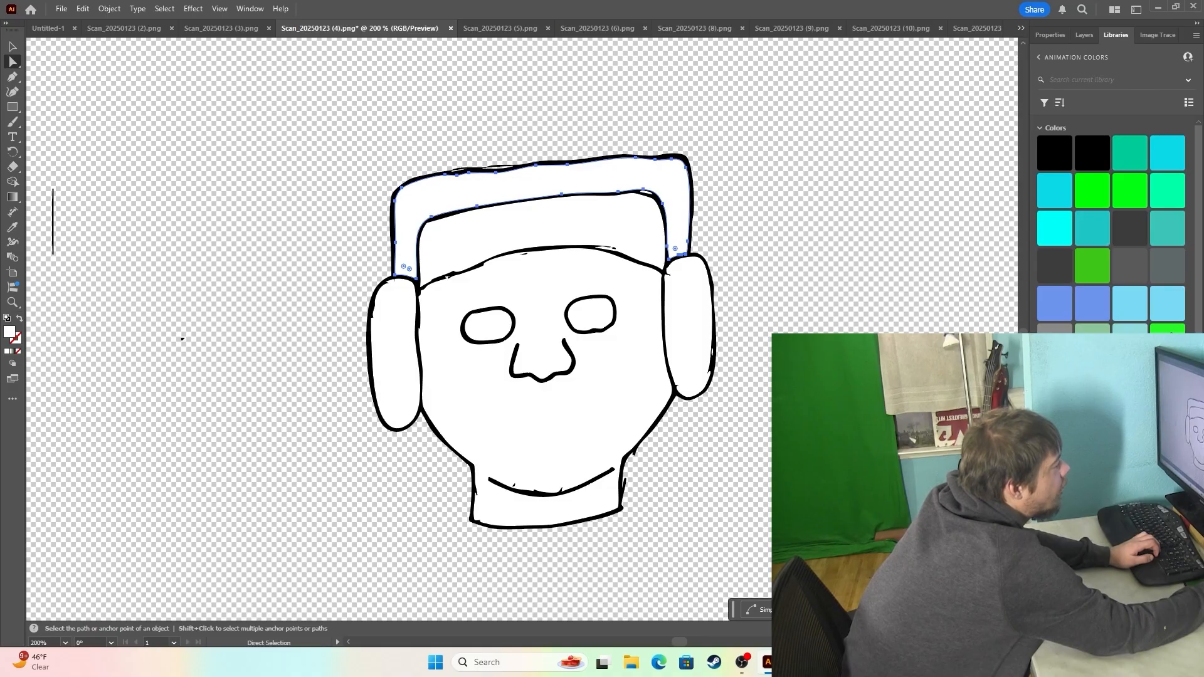
{"action": "left_click", "coordinate": [1167, 332]}
{"action": "left_click", "coordinate": [635, 231]}
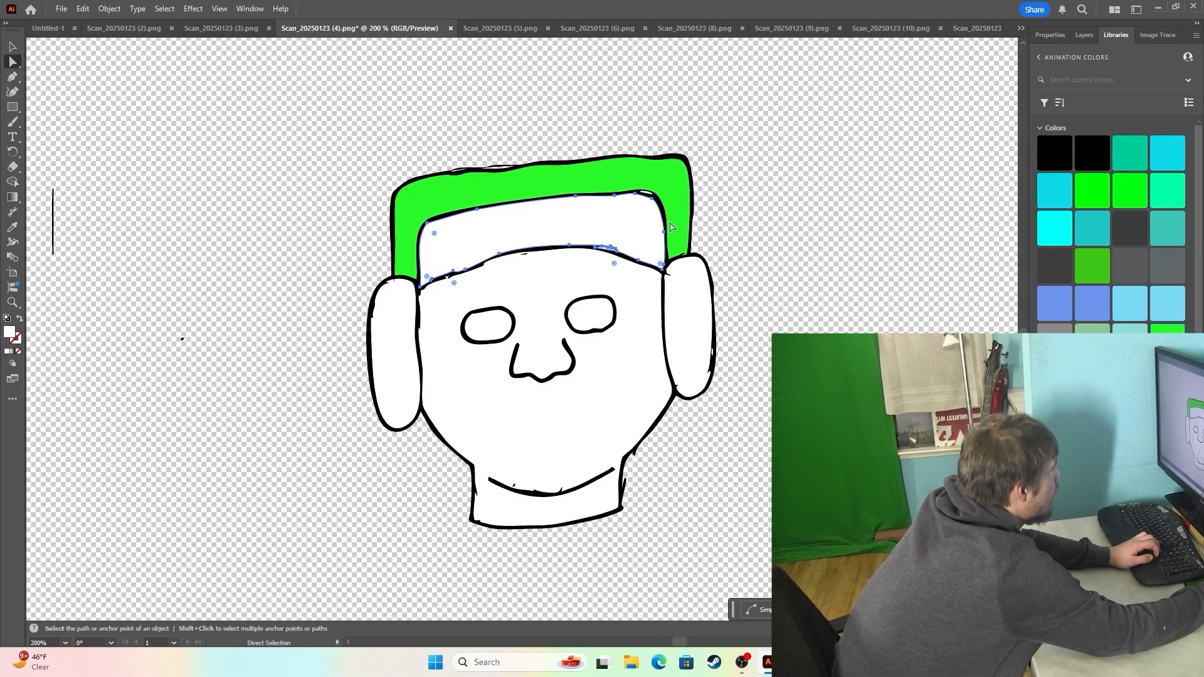
{"action": "left_click", "coordinate": [1092, 266]}
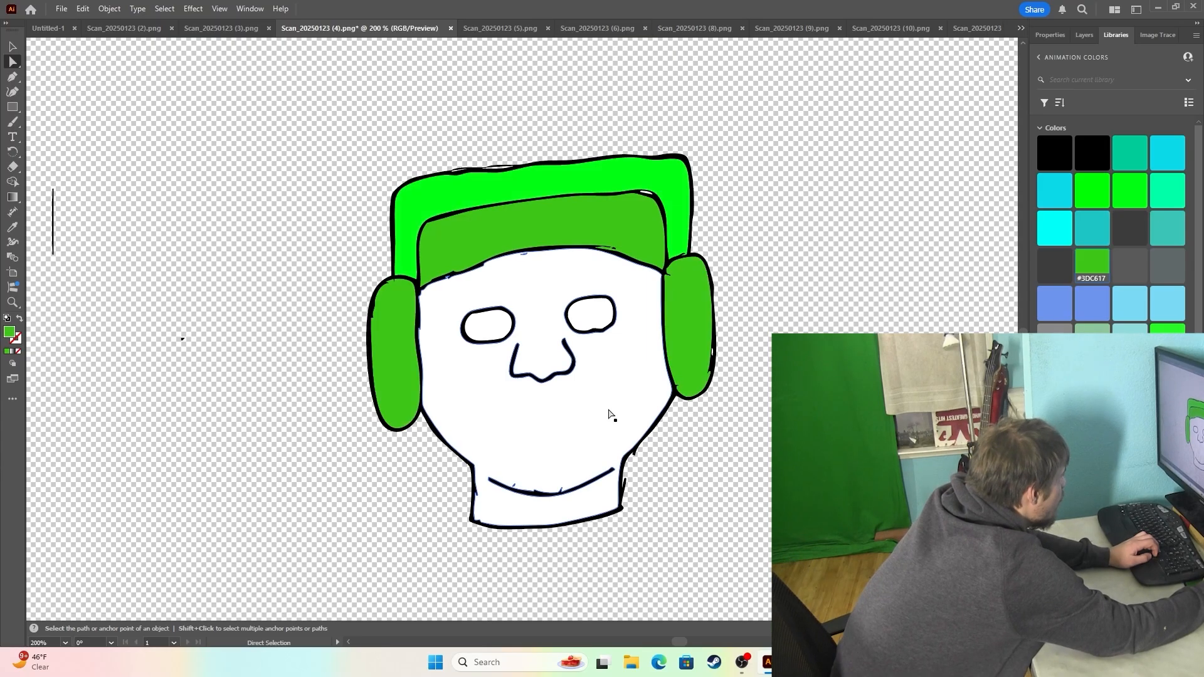
Fill the face and neck below the green hat with a light peach skin colour.
{"action": "left_click", "coordinate": [609, 410]}
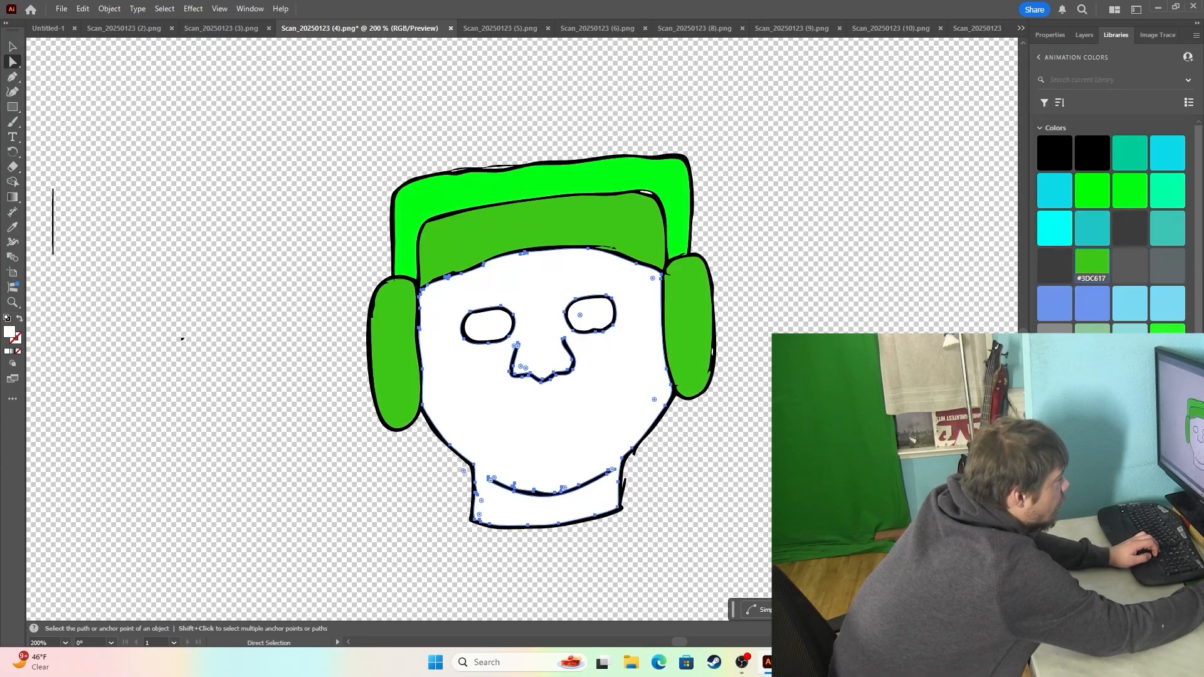
{"action": "scroll", "coordinate": [1111, 376], "scroll_direction": "down", "scroll_amount": 10}
{"action": "left_click", "coordinate": [1130, 380]}
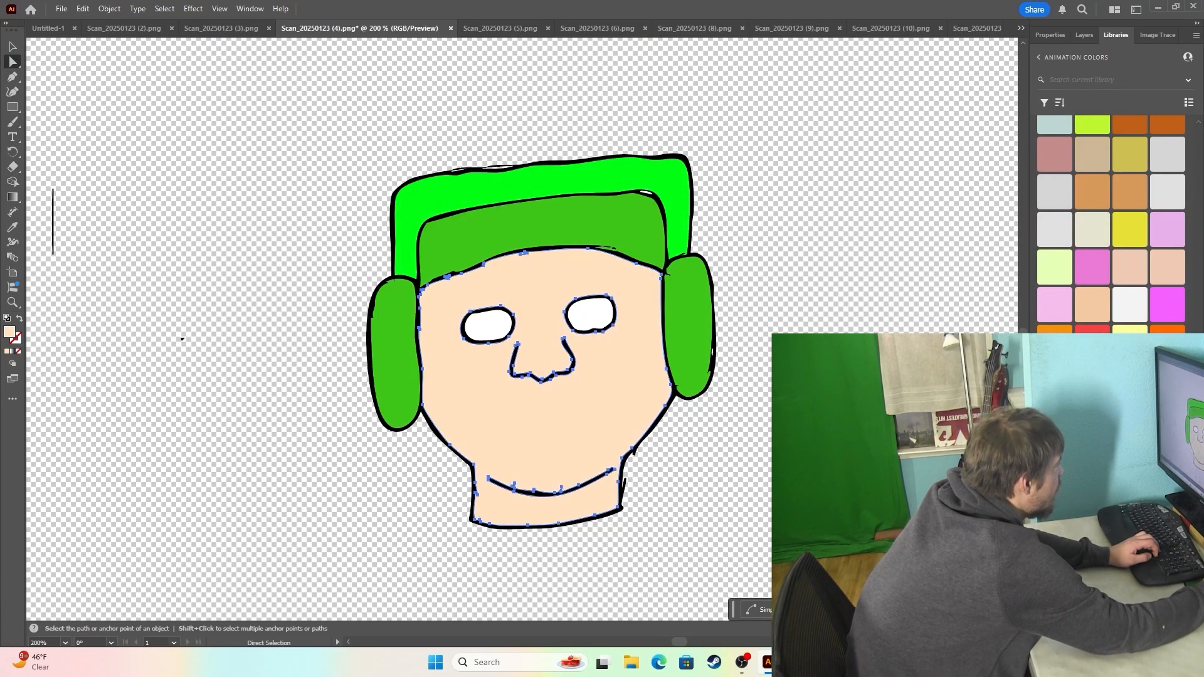
{"action": "left_click", "coordinate": [792, 270]}
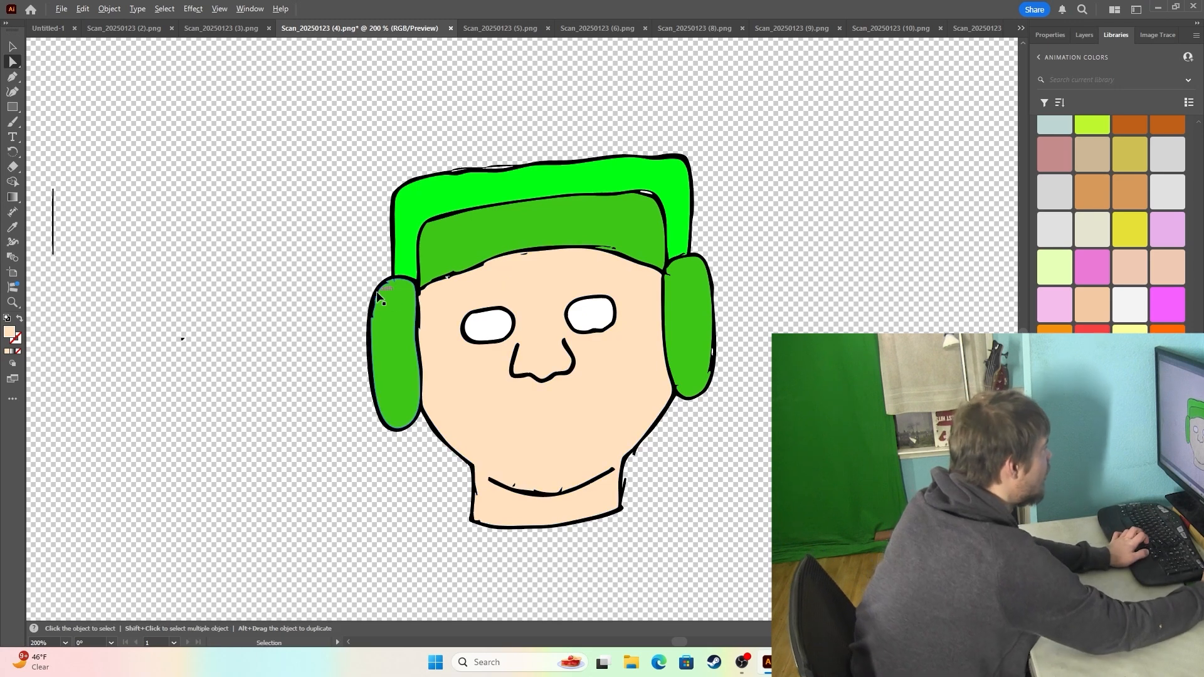
Export the eyebrow artwork in PNG format as eyebrow.png to the kyle folder.
{"action": "scroll", "coordinate": [389, 282], "scroll_direction": "down", "scroll_amount": 2}
{"action": "scroll", "coordinate": [396, 154], "scroll_direction": "up", "scroll_amount": 1}
{"action": "left_click", "coordinate": [439, 136]}
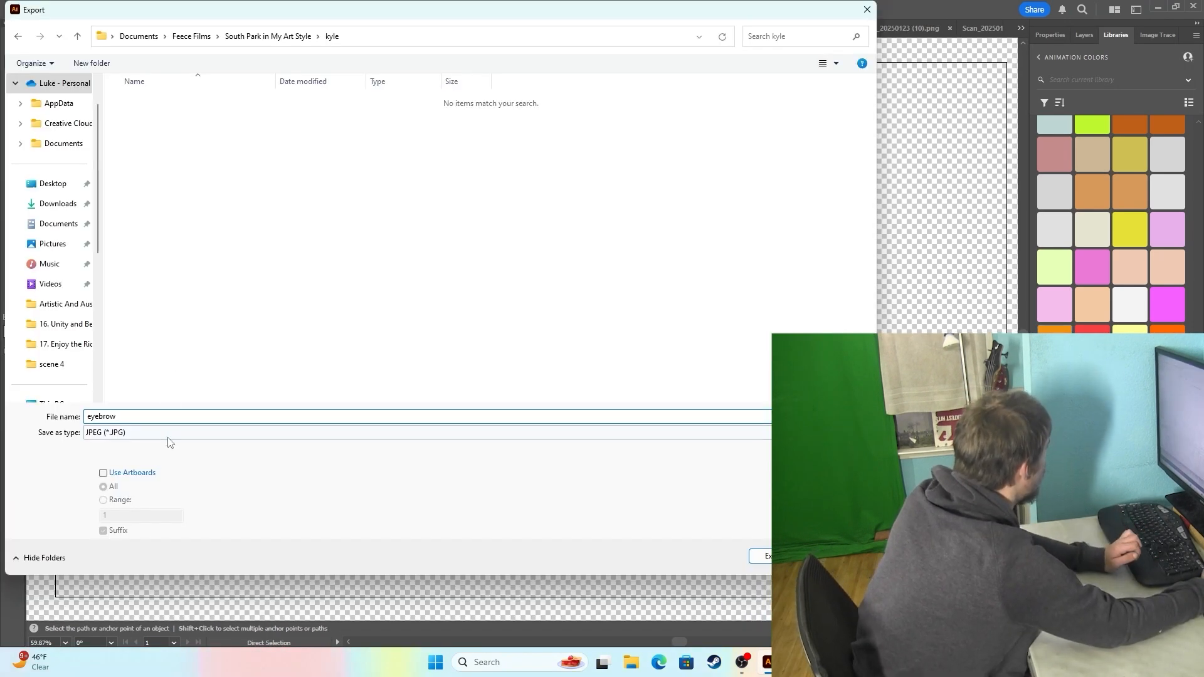
{"action": "left_click", "coordinate": [157, 432]}
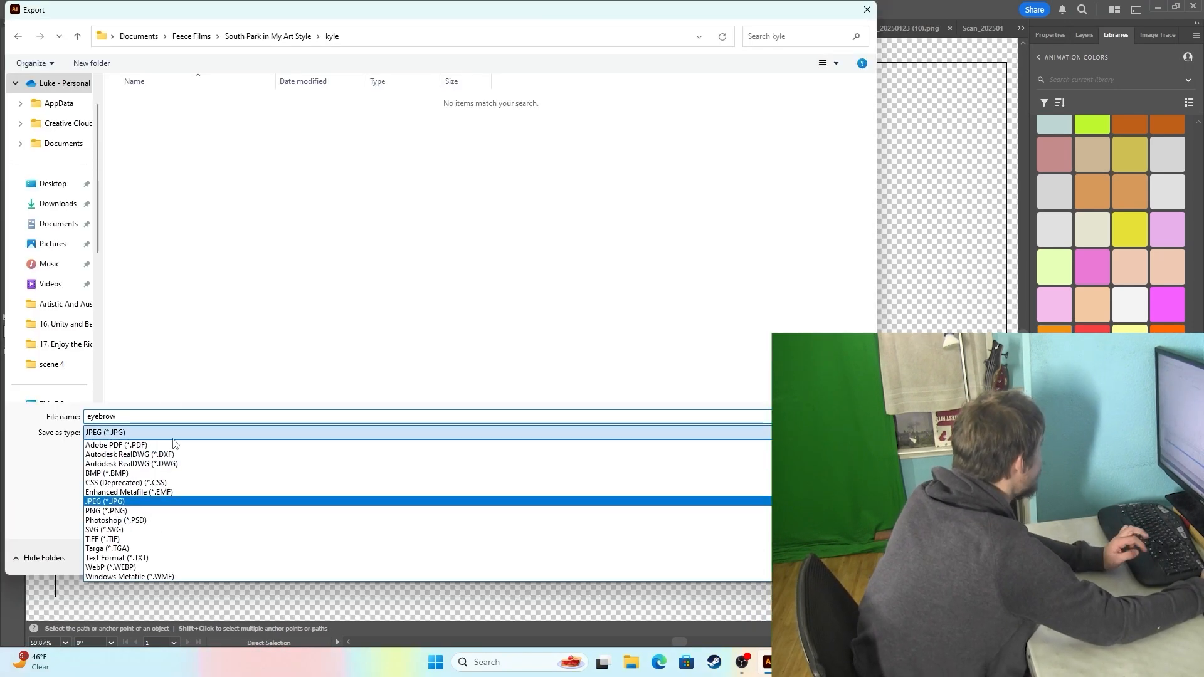
{"action": "left_click", "coordinate": [157, 510]}
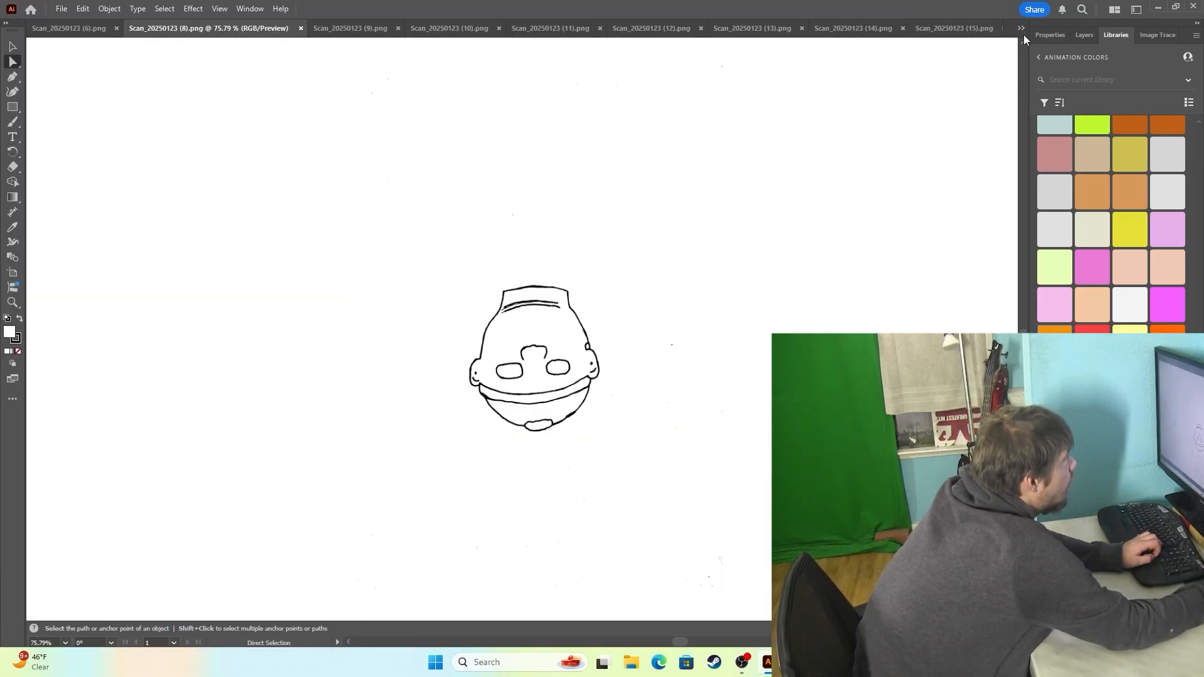
Switch to Scan_20250123 (7).png and rotate the upside-down beanie head drawing upright.
{"action": "left_click", "coordinate": [1021, 29]}
{"action": "left_click", "coordinate": [1066, 225]}
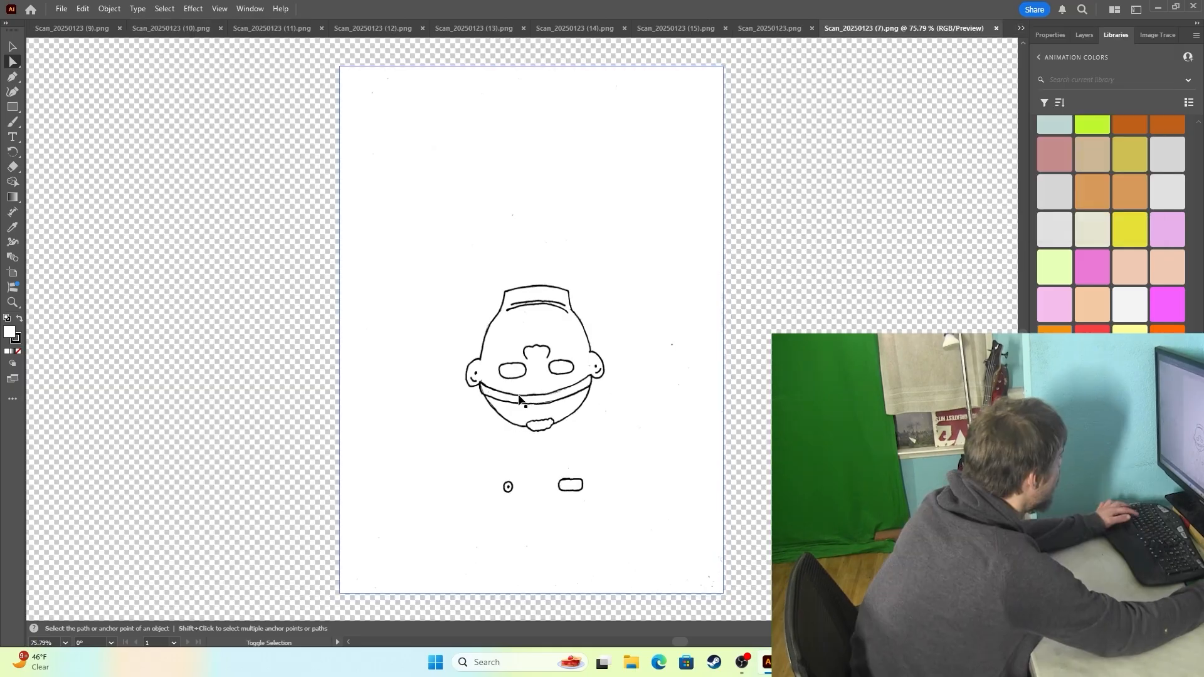
{"action": "right_click", "coordinate": [539, 415]}
{"action": "mouse_move", "coordinate": [564, 315]}
{"action": "left_click", "coordinate": [697, 348]}
{"action": "left_click", "coordinate": [621, 378]}
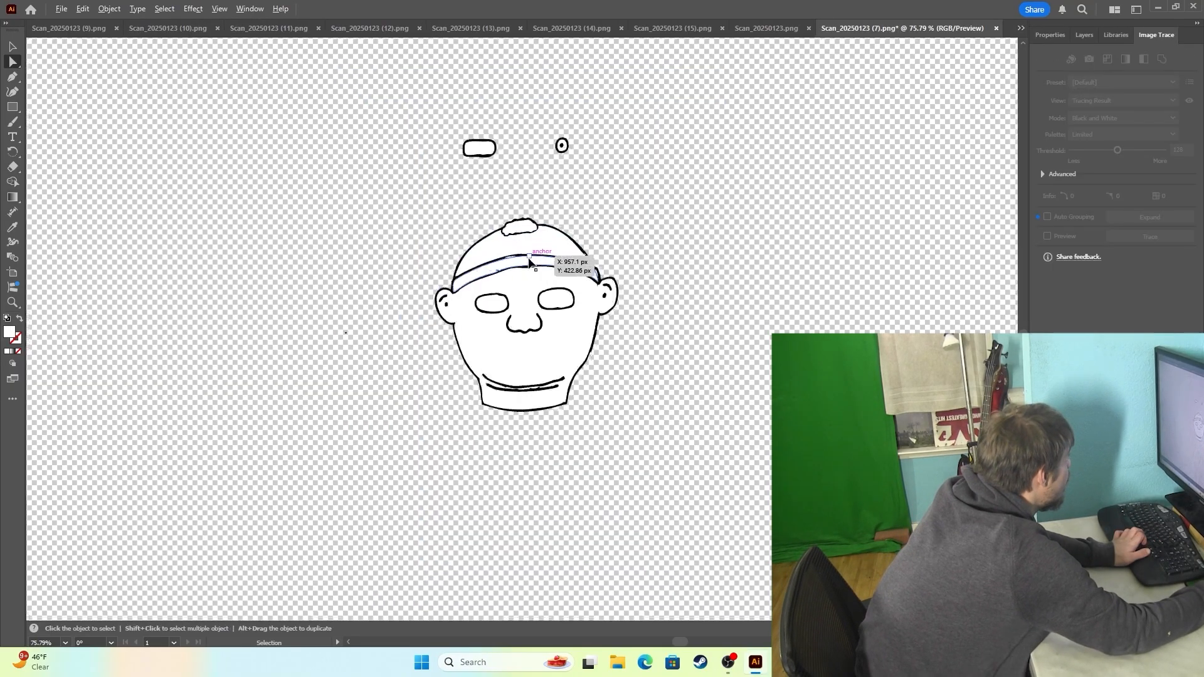
{"action": "scroll", "coordinate": [529, 261], "scroll_direction": "up", "scroll_amount": 1}
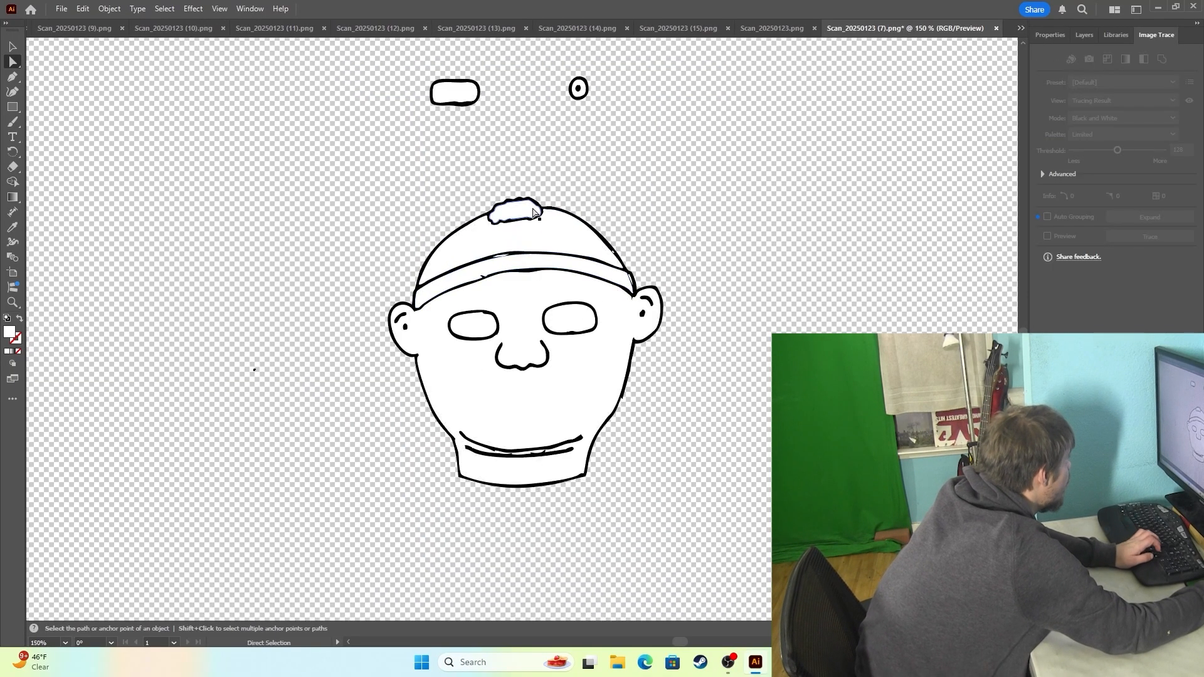
Fill the beanie's pompom with yellow and its crown with cyan.
{"action": "left_click", "coordinate": [531, 210]}
{"action": "left_click", "coordinate": [1115, 36]}
{"action": "left_click", "coordinate": [1129, 231]}
{"action": "left_click", "coordinate": [572, 241]}
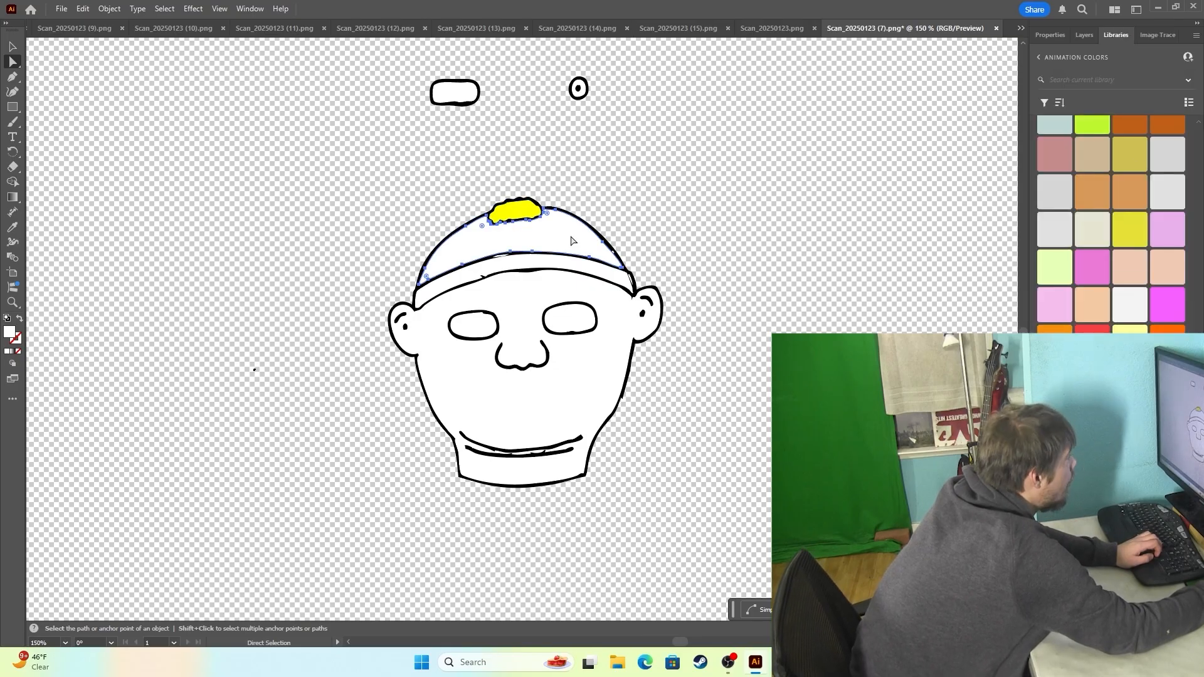
{"action": "scroll", "coordinate": [1112, 259], "scroll_direction": "up", "scroll_amount": 4}
{"action": "scroll", "coordinate": [1114, 260], "scroll_direction": "up", "scroll_amount": 2}
{"action": "left_click", "coordinate": [1060, 228]}
Fill the beanie's brim with yellow and the face, ears and neck with light peach.
{"action": "left_click", "coordinate": [595, 267]}
{"action": "scroll", "coordinate": [1110, 251], "scroll_direction": "down", "scroll_amount": 5}
{"action": "scroll", "coordinate": [1111, 226], "scroll_direction": "down", "scroll_amount": 3}
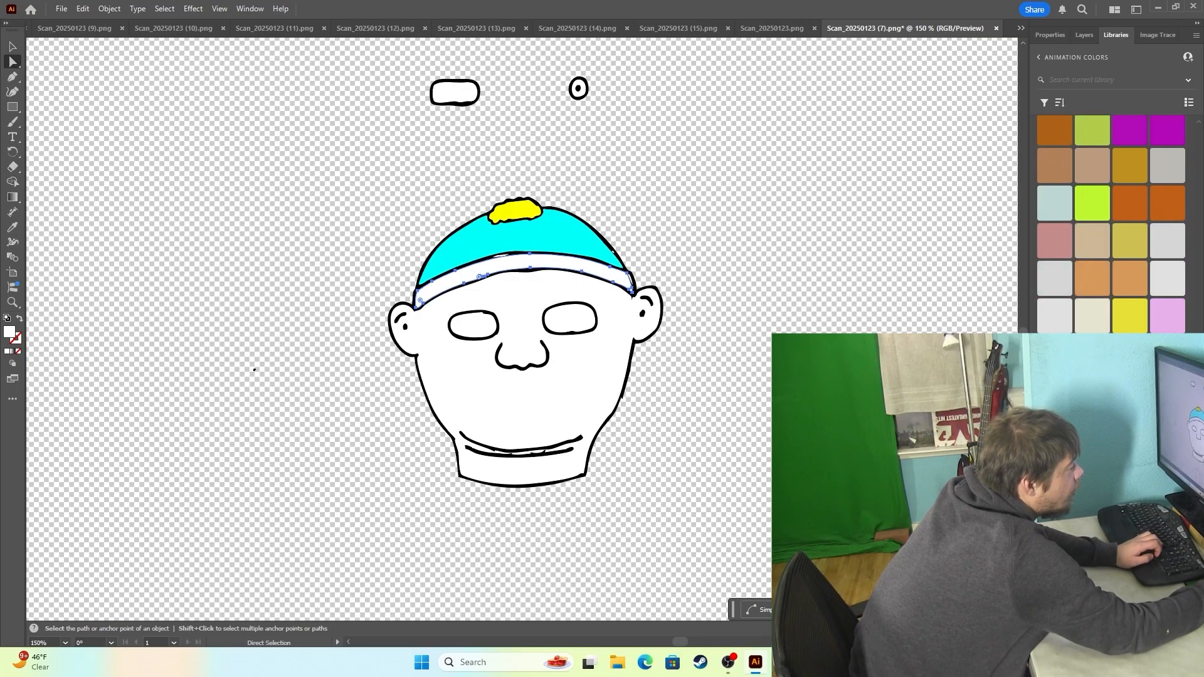
{"action": "left_click", "coordinate": [1129, 315]}
{"action": "left_click", "coordinate": [576, 370]}
{"action": "left_click", "coordinate": [1092, 353]}
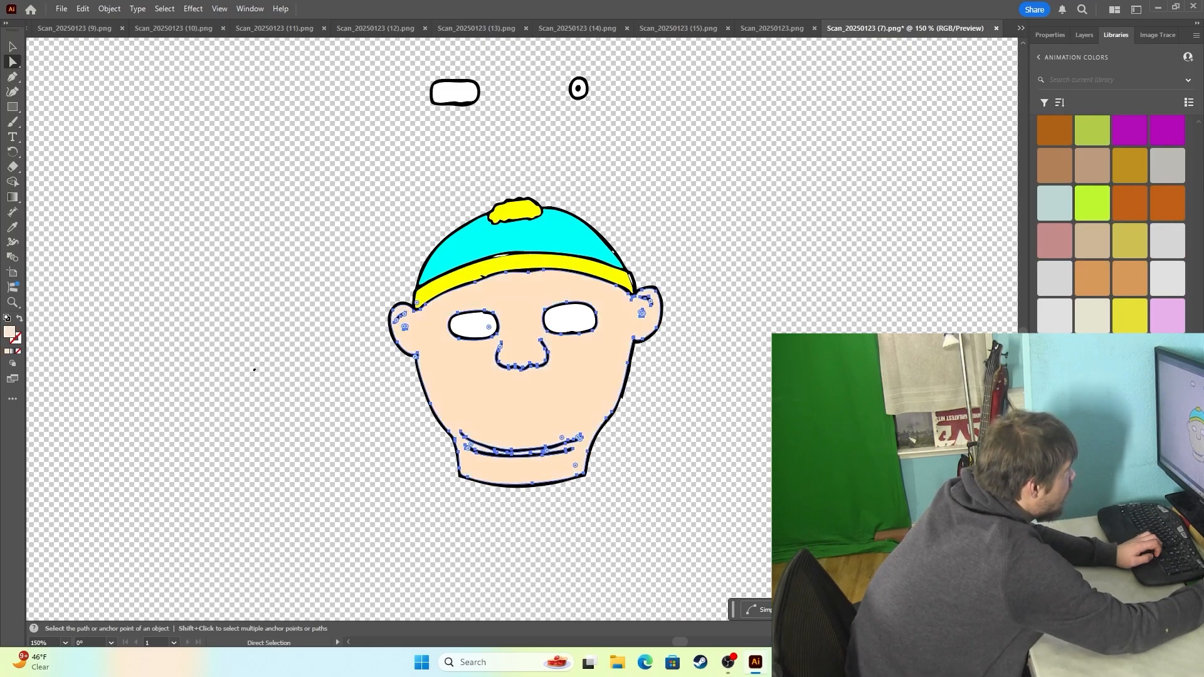
Fill the rounded eyebrow shape above the head with brown #B28159.
{"action": "left_click", "coordinate": [454, 92]}
{"action": "scroll", "coordinate": [1111, 226], "scroll_direction": "up", "scroll_amount": 3}
{"action": "left_click", "coordinate": [1055, 290]}
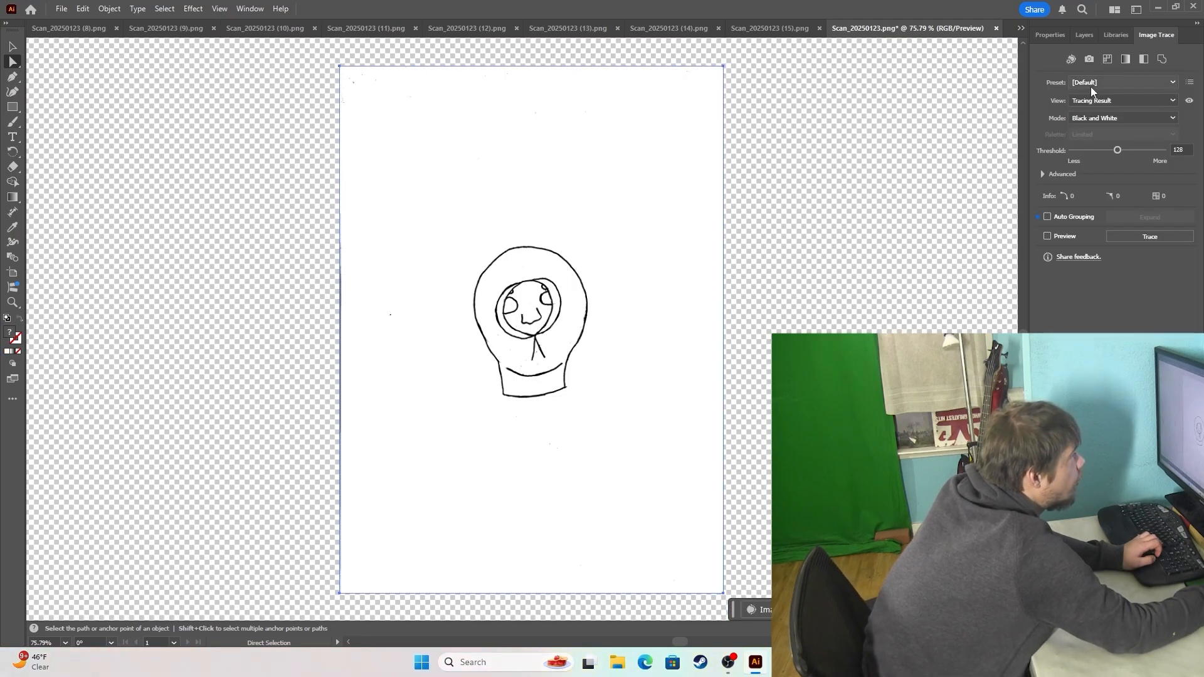
Trace the hooded head in Scan_20250123.png with the Black and White Logo preset and expand the tracing.
{"action": "left_click", "coordinate": [1090, 85]}
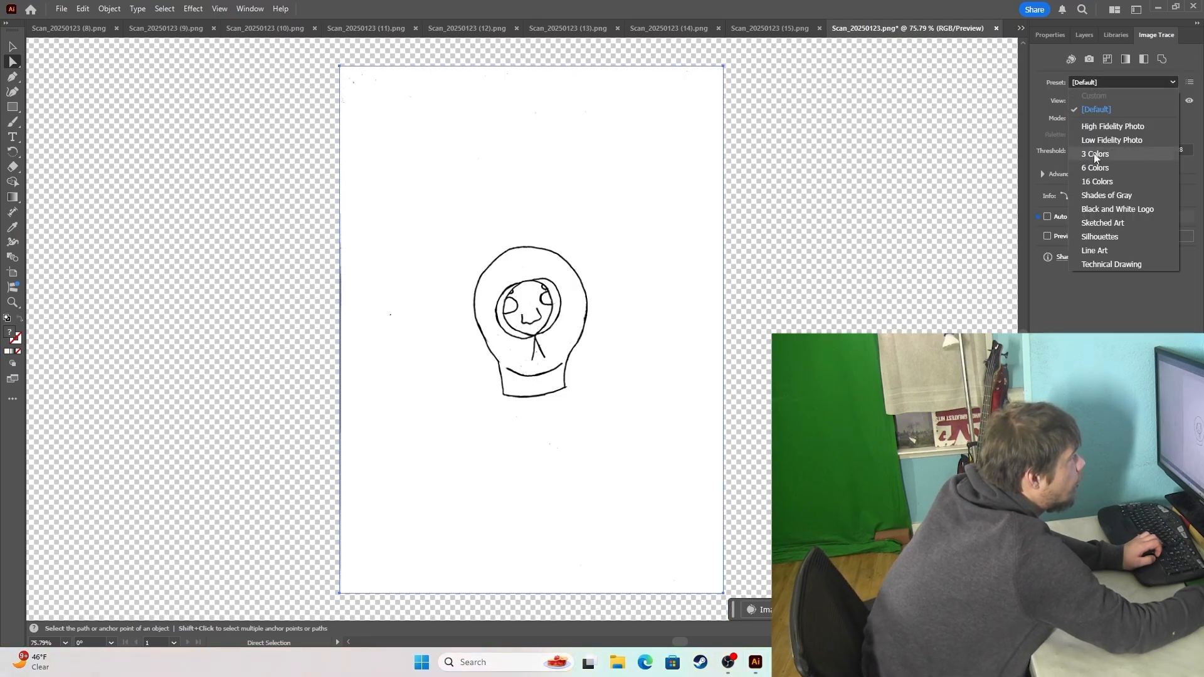
{"action": "left_click", "coordinate": [1114, 209]}
{"action": "key", "text": "Return"}
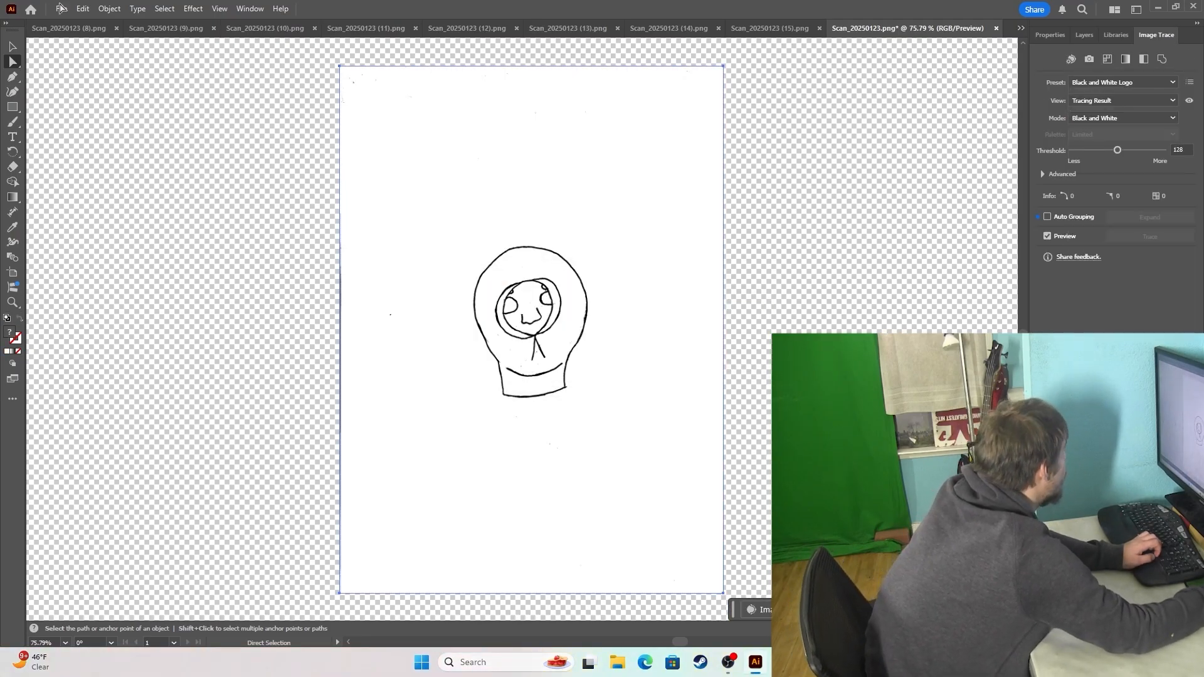
{"action": "left_click", "coordinate": [125, 8]}
{"action": "left_click", "coordinate": [178, 191]}
{"action": "key", "text": "ctrl+1"}
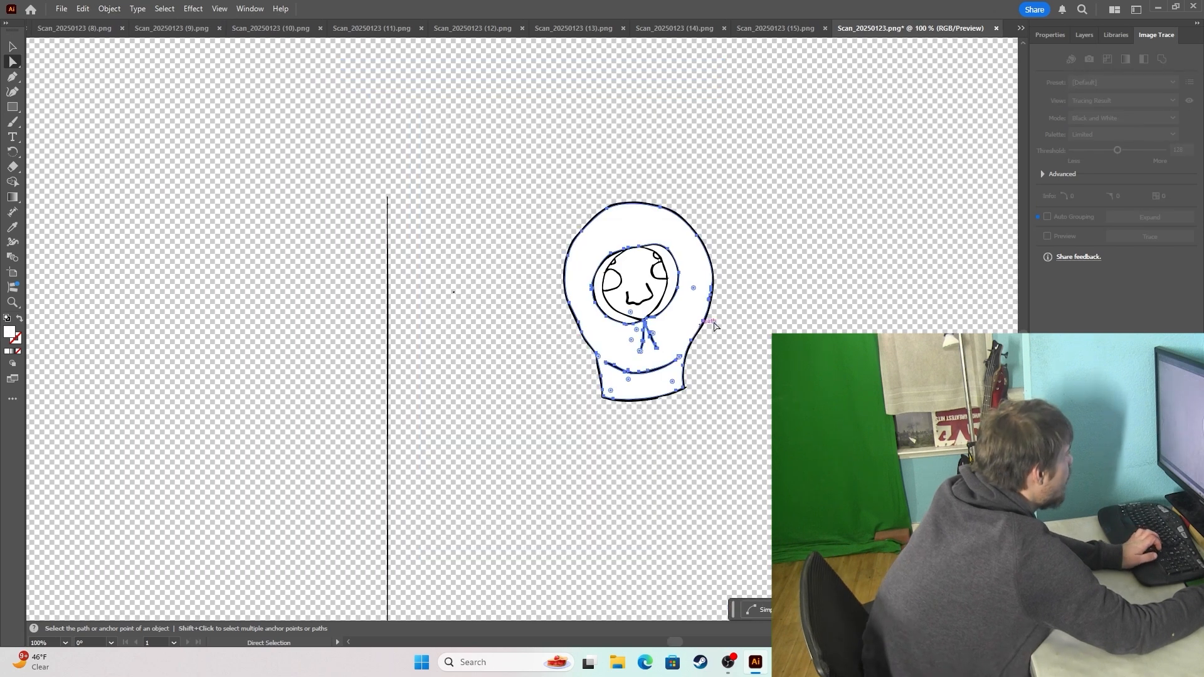
Fill the hood and collar of the traced head with orange.
{"action": "left_click", "coordinate": [1116, 35]}
{"action": "scroll", "coordinate": [1055, 164], "scroll_direction": "down", "scroll_amount": 1}
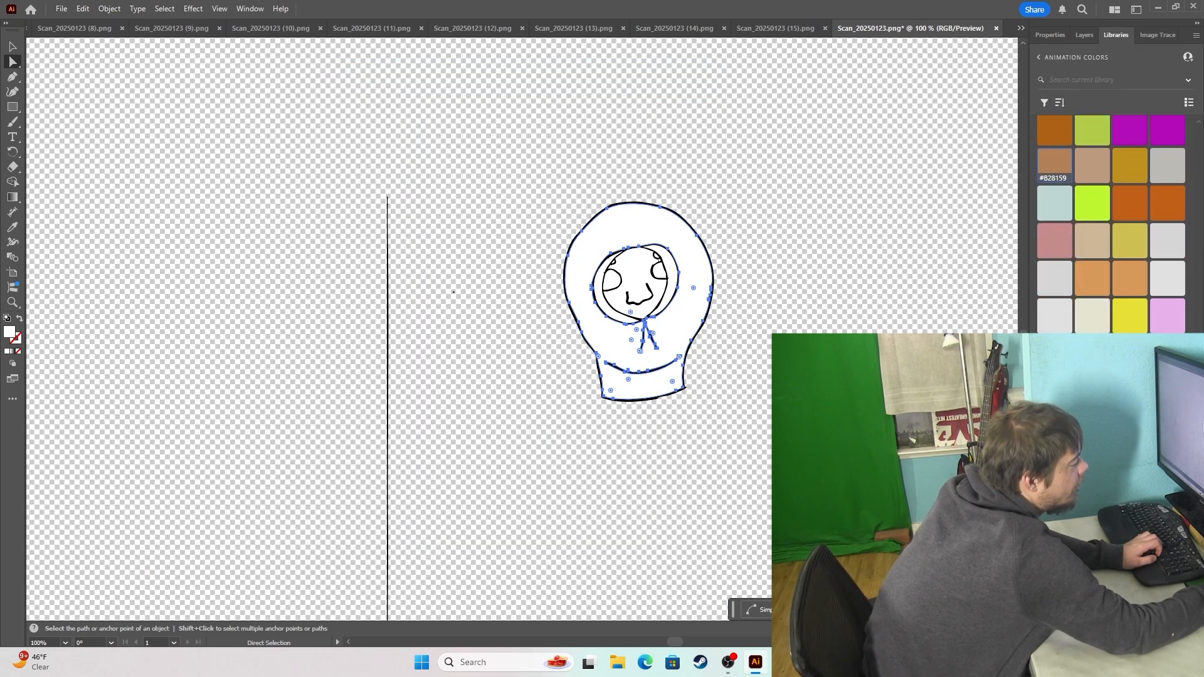
{"action": "left_click", "coordinate": [1092, 391]}
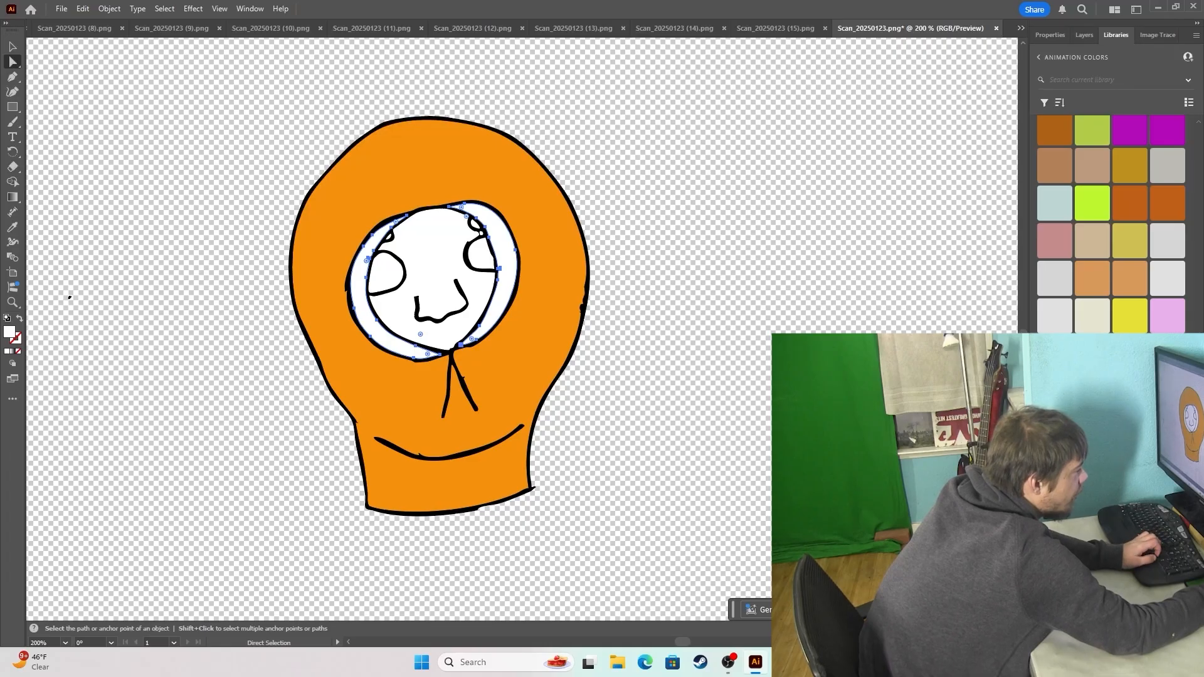
{"action": "left_click", "coordinate": [1092, 391]}
{"action": "left_click", "coordinate": [764, 319]}
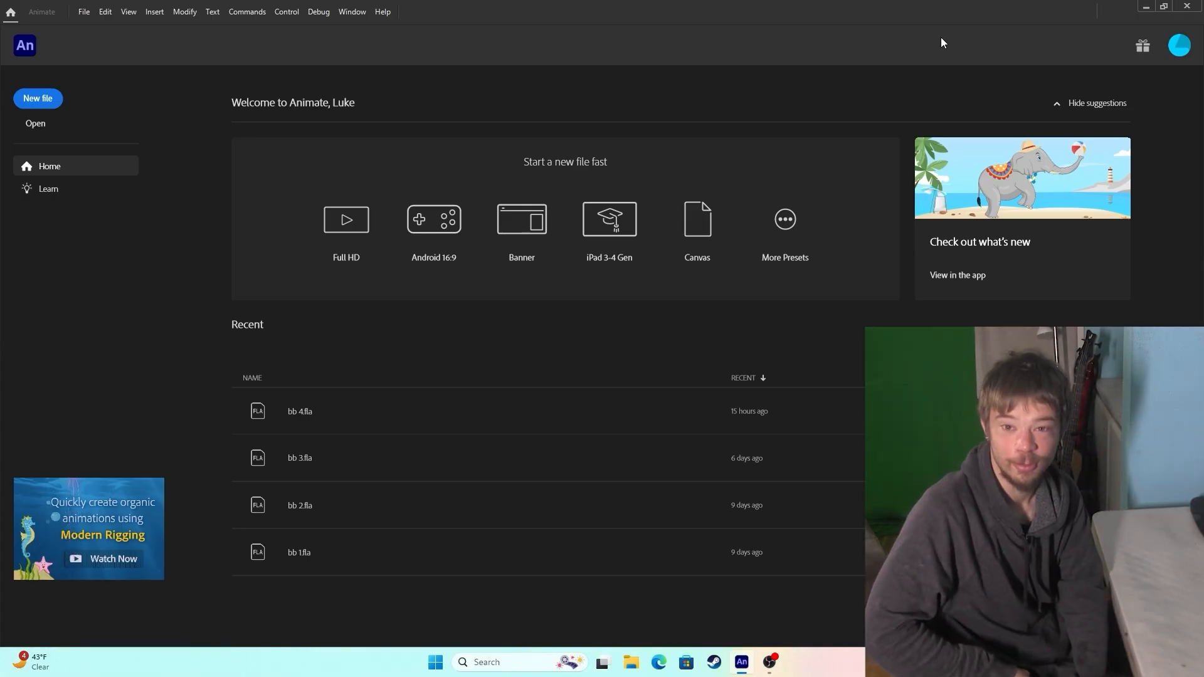
In Adobe Animate, create a 4K character animation document of 3840 x 2160 at 30 fps.
{"action": "key", "text": "ctrl+n"}
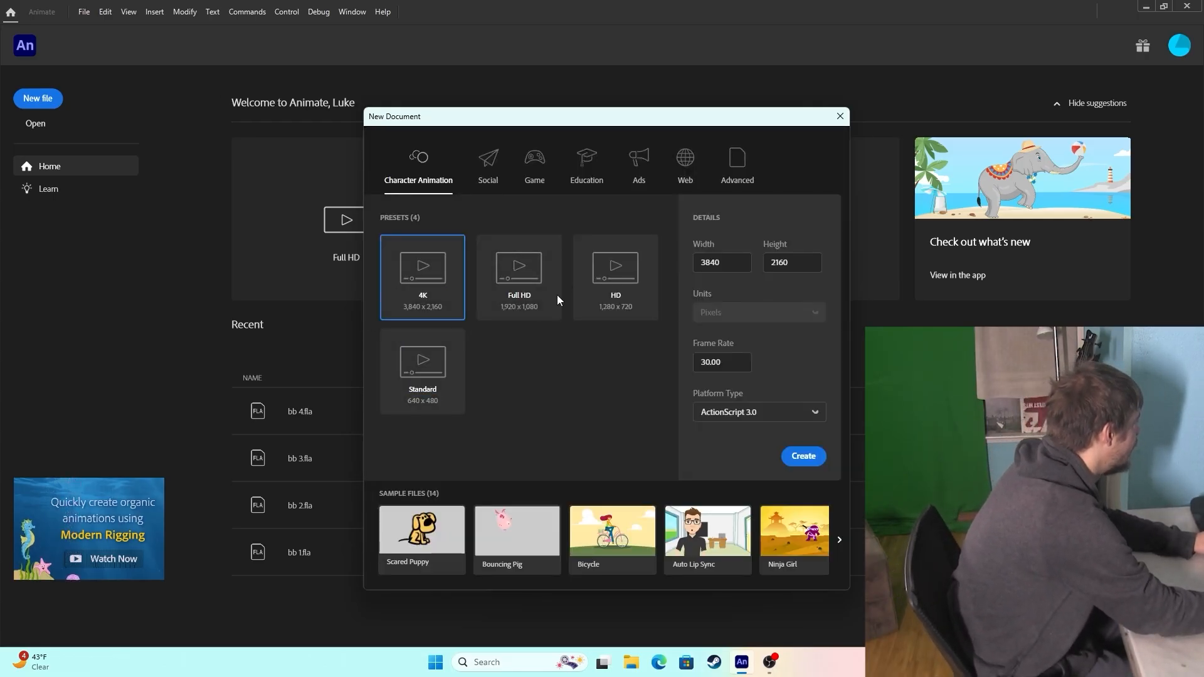
{"action": "key", "text": "Return"}
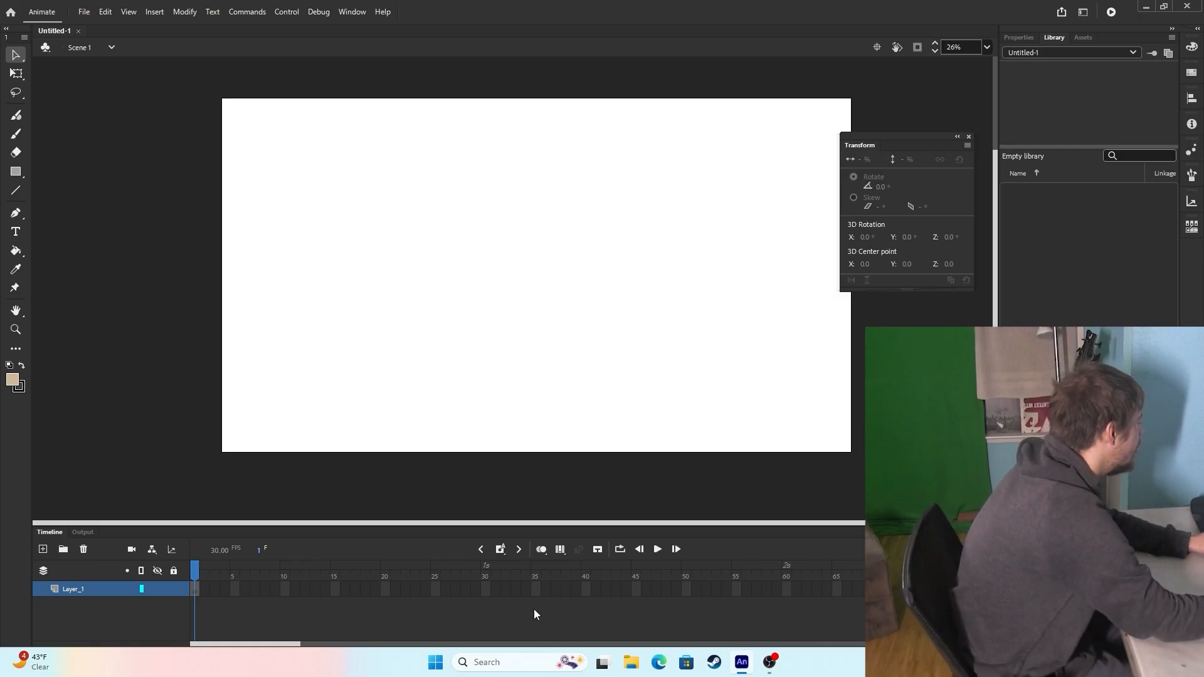
Create library folders audio, blink, eric, kenny, kyle, mouth and stan, and import a1.aif through a11.aif into audio.
{"action": "left_click", "coordinate": [1024, 640]}
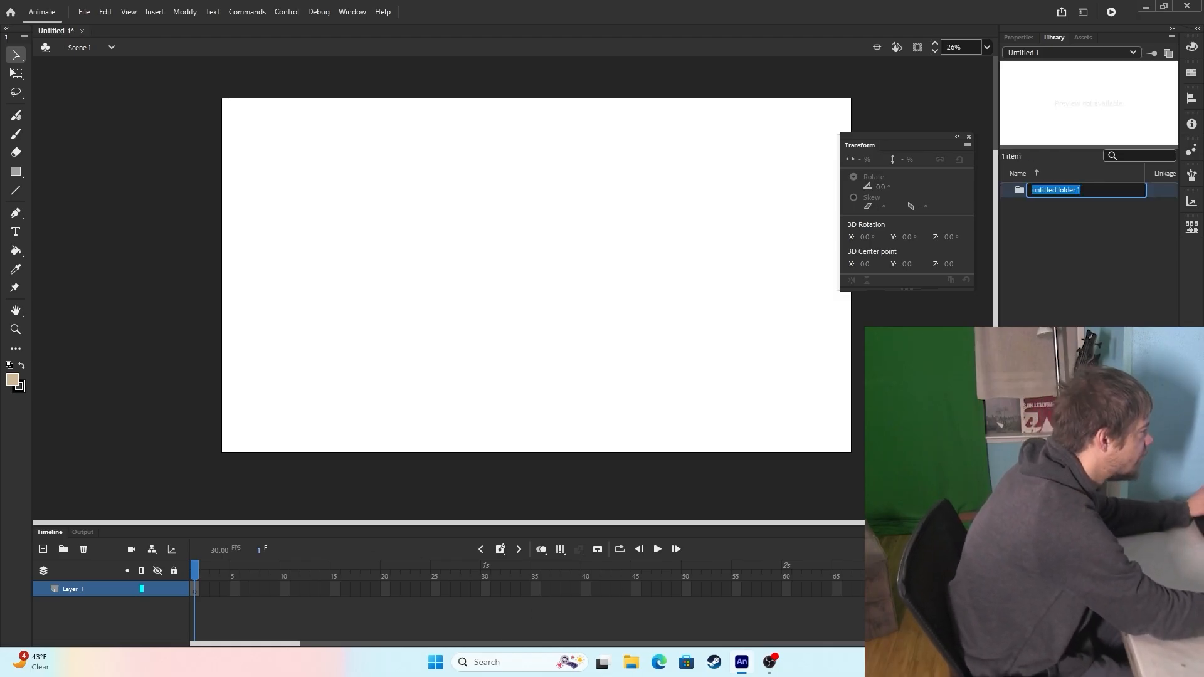
{"action": "type", "text": "e"}
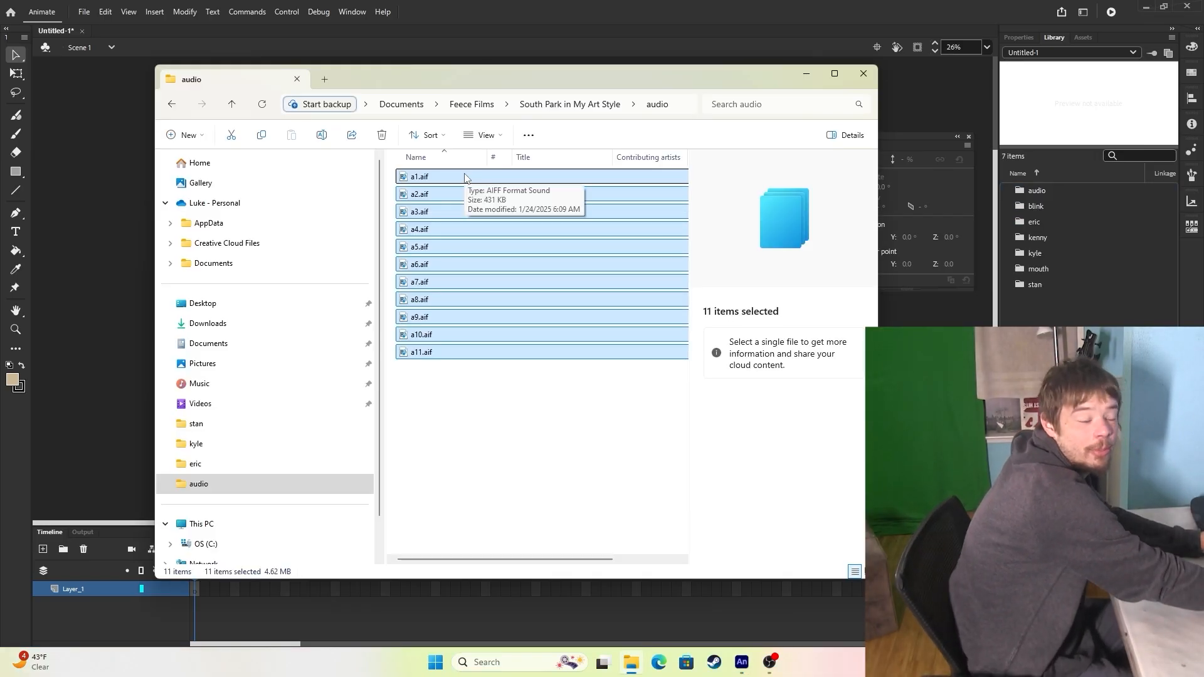
{"action": "left_click_drag", "start_coordinate": [466, 178], "coordinate": [1097, 196]}
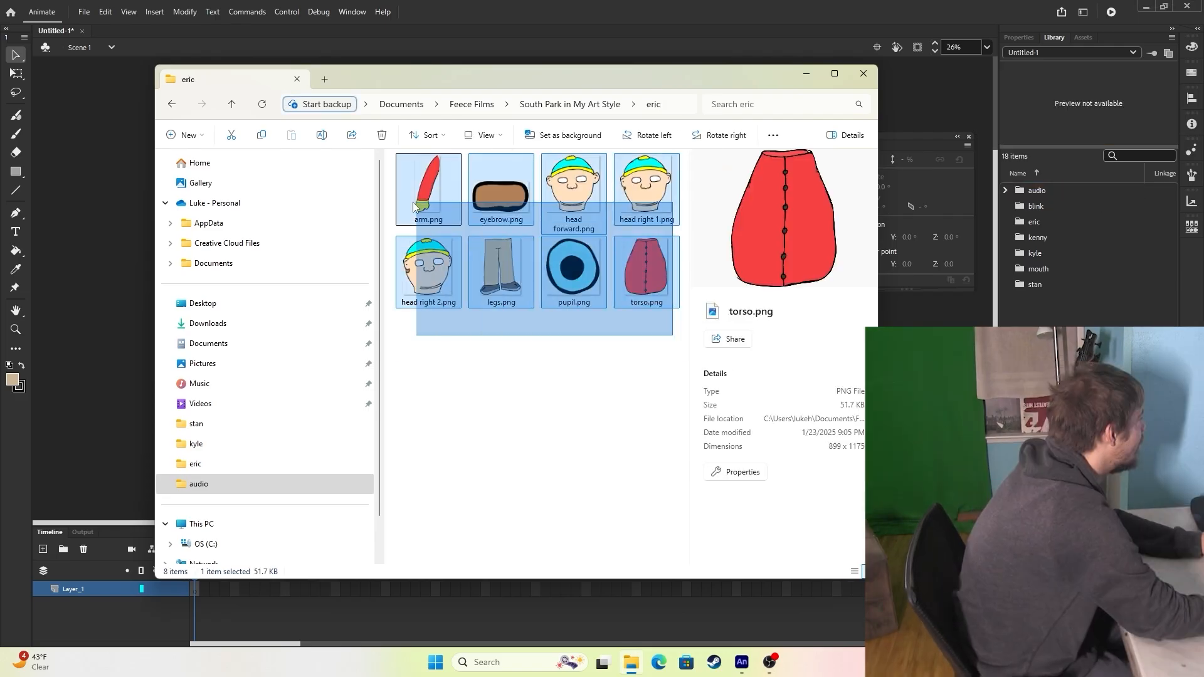
Draw a white rectangle covering the whole stage on Layer_1.
{"action": "left_click_drag", "start_coordinate": [413, 206], "coordinate": [403, 202]}
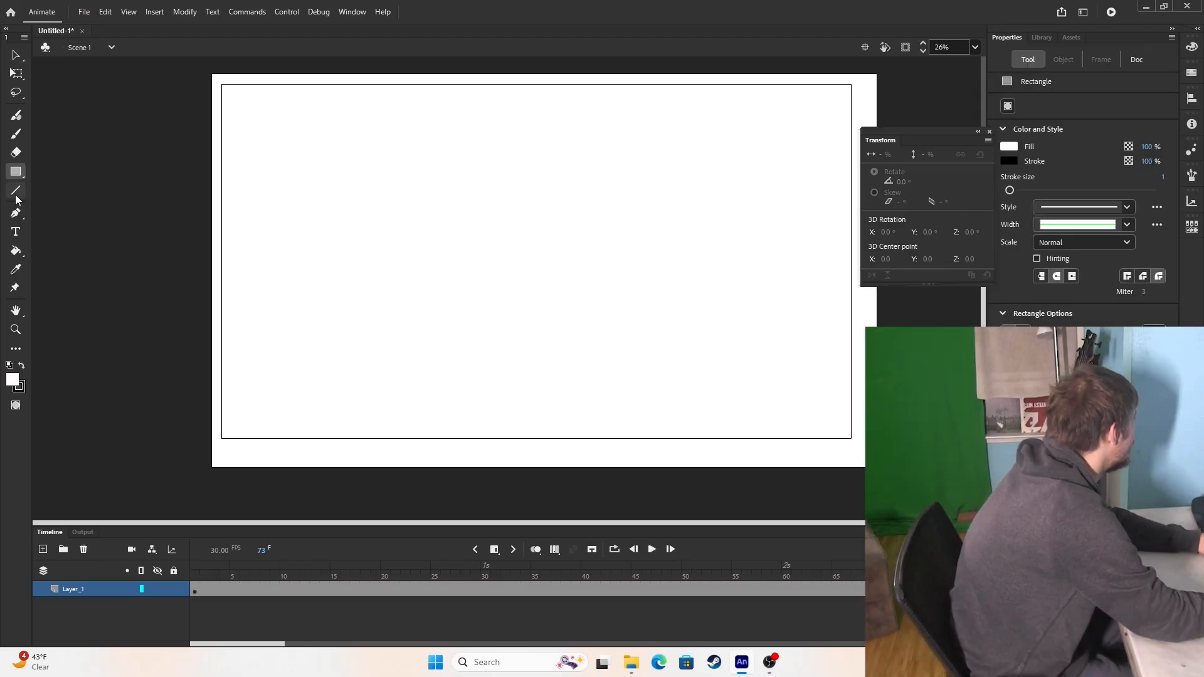
Draw the sidewalk's horizontal edges and slanted joints with the Line tool, and two overlapping hill outlines above them with the Classic Brush.
{"action": "left_click", "coordinate": [17, 192]}
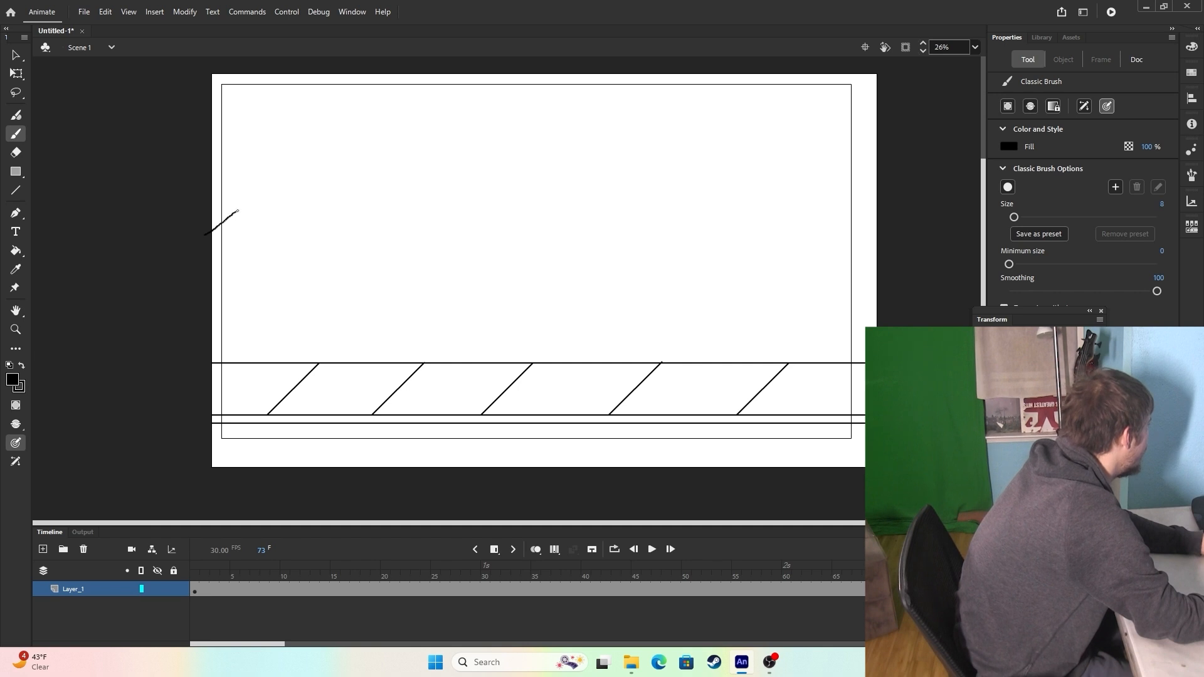
{"action": "left_click_drag", "start_coordinate": [467, 165], "coordinate": [646, 193]}
{"action": "left_click_drag", "start_coordinate": [596, 182], "coordinate": [904, 164]}
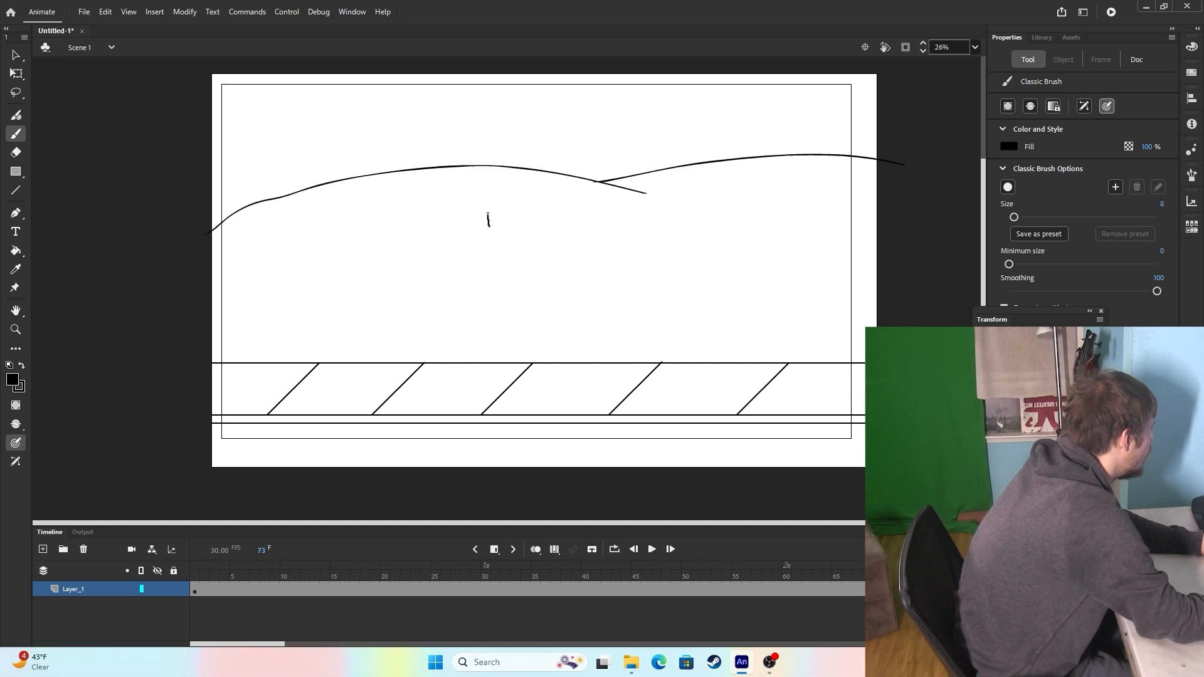
Duplicate the small brush-drawn tree and scatter the copies across both hills.
{"action": "key", "text": "v"}
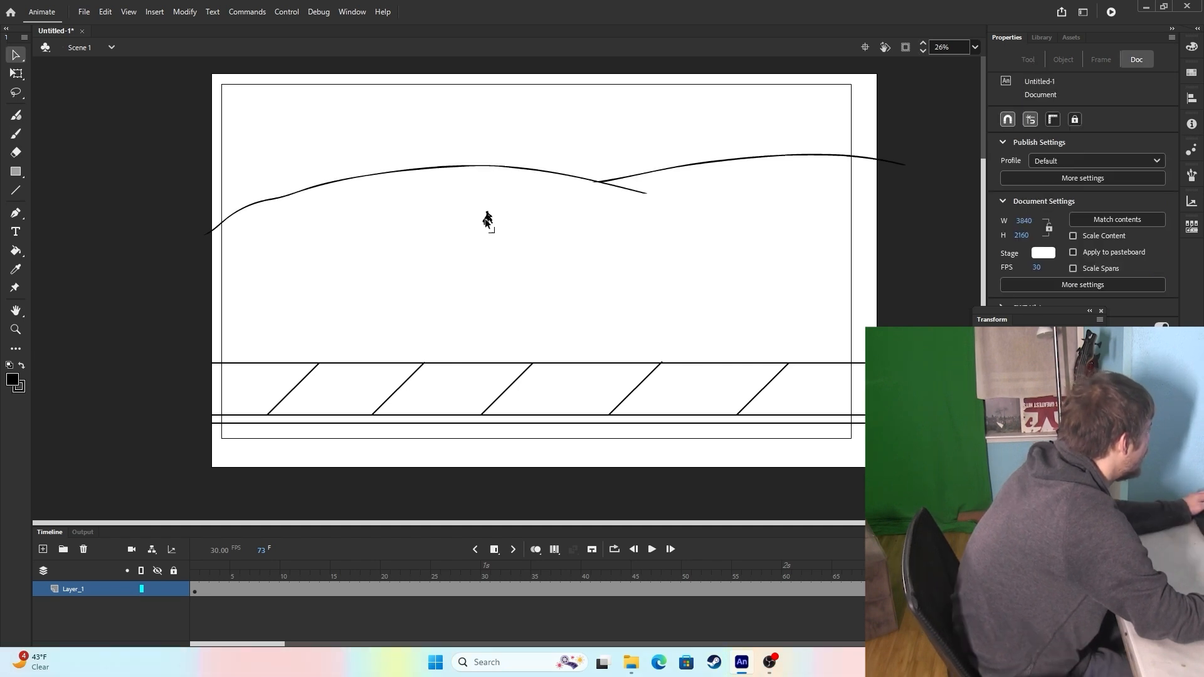
{"action": "left_click", "coordinate": [488, 220]}
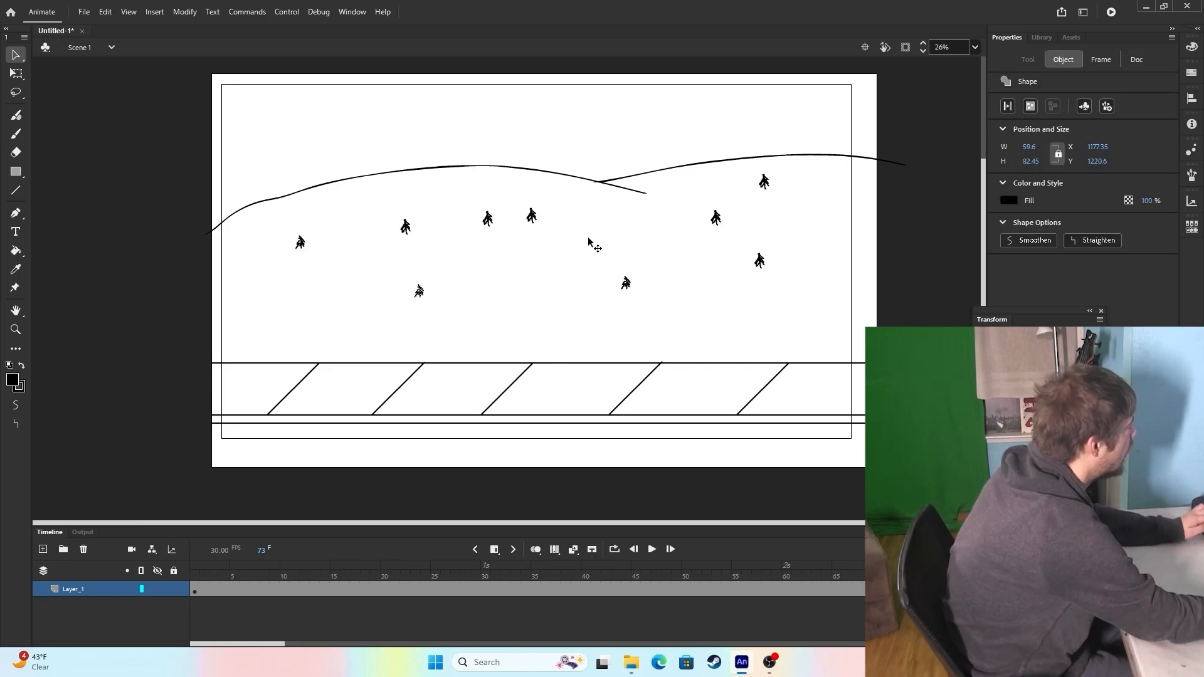
{"action": "left_click_drag", "start_coordinate": [591, 247], "coordinate": [626, 283]}
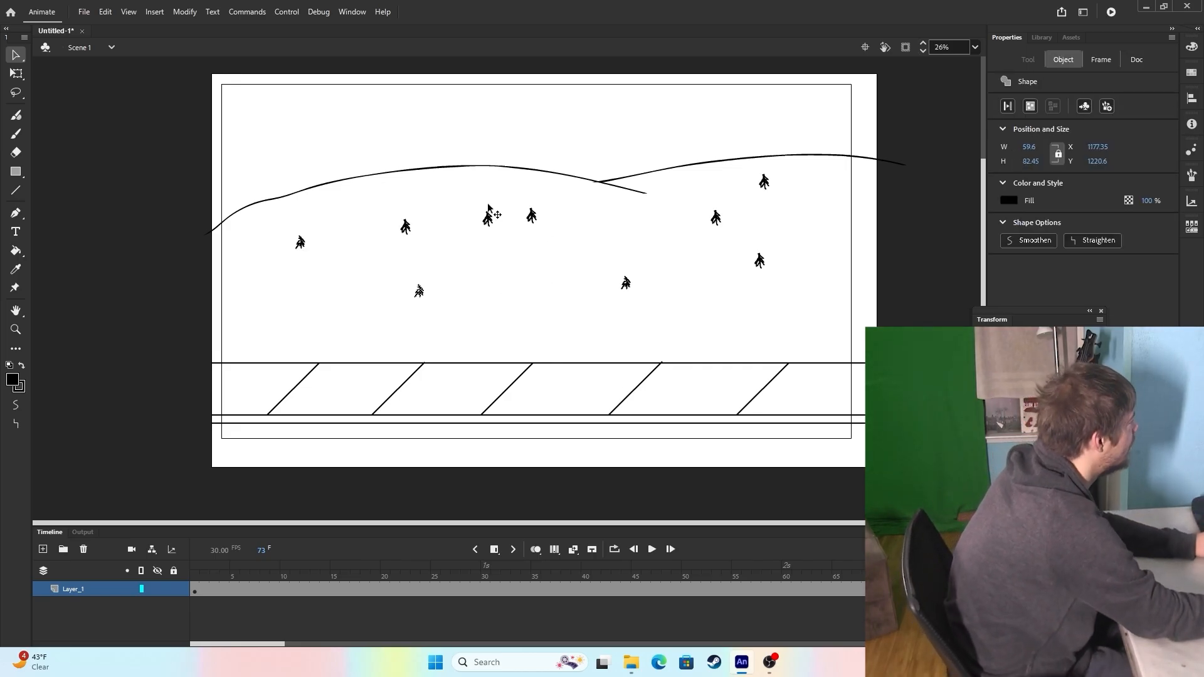
Fill the hill area between the hill outlines and the sidewalk with bright green using the Paint Bucket.
{"action": "key", "text": "k"}
{"action": "left_click", "coordinate": [1007, 200]}
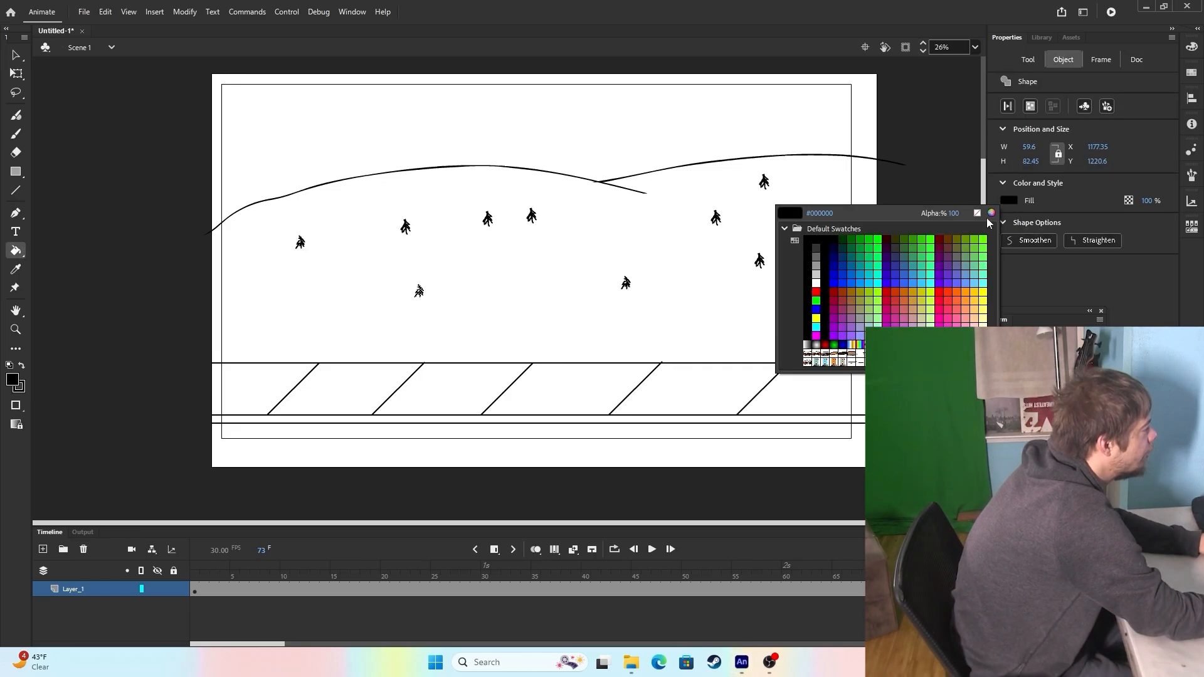
{"action": "left_click", "coordinate": [876, 251]}
{"action": "left_click", "coordinate": [697, 274]}
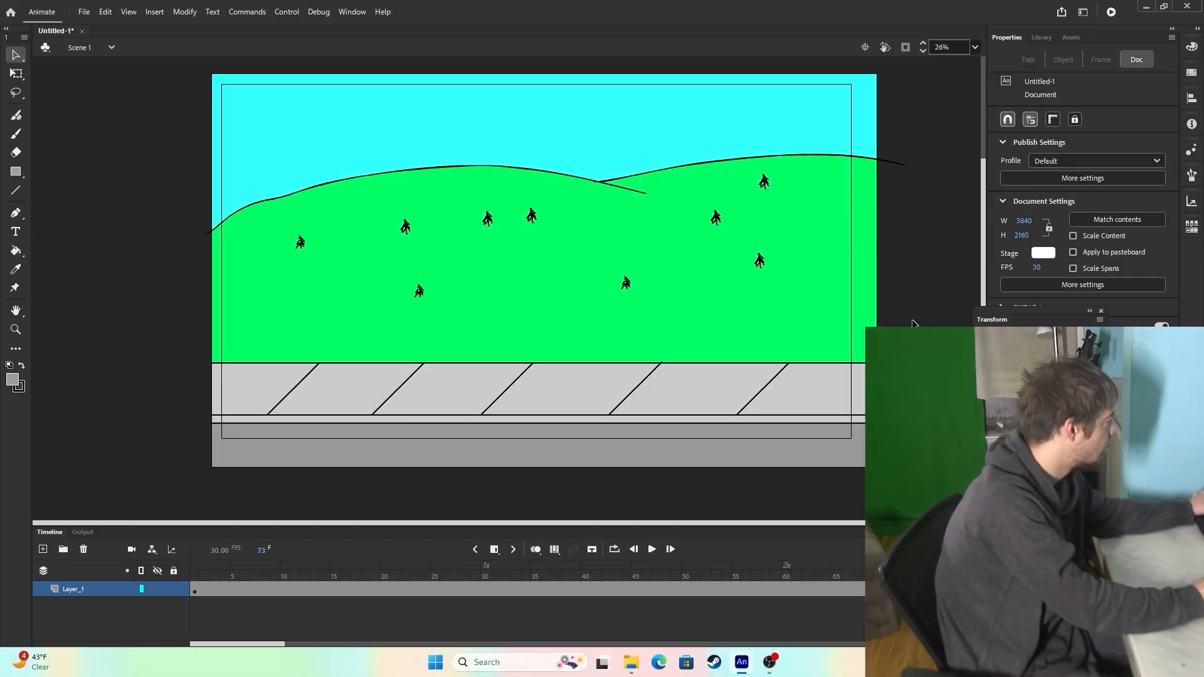
Save the document as sp.fla in the Documents folder.
{"action": "key", "text": "ctrl+s"}
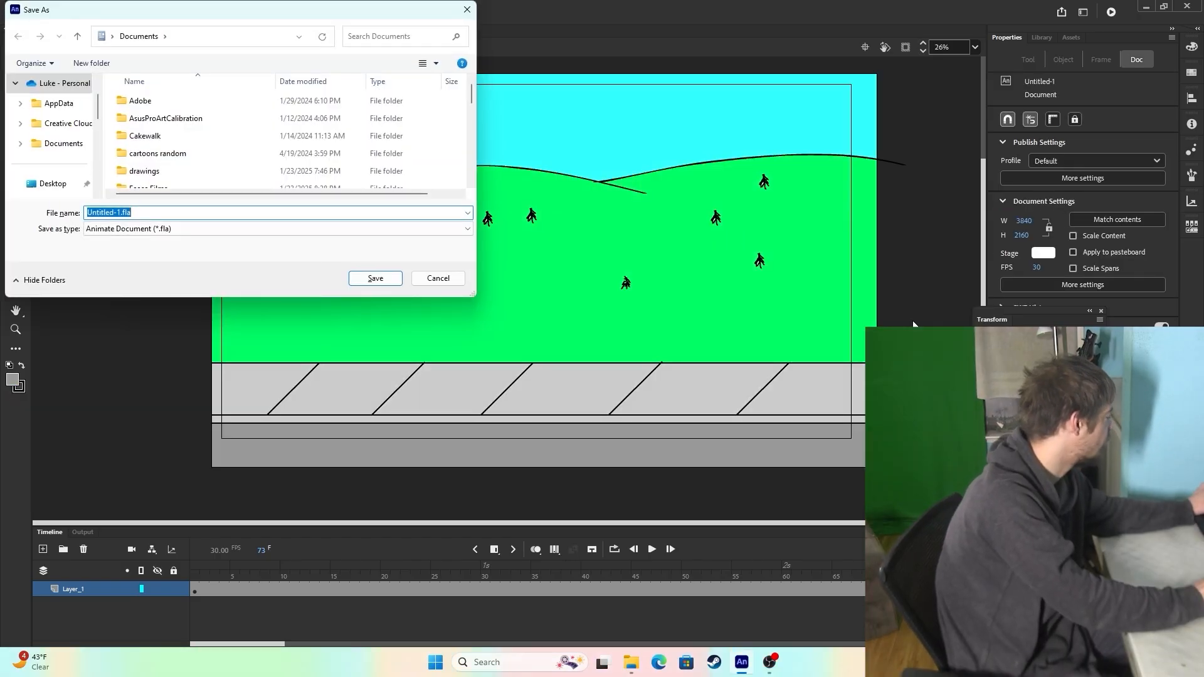
{"action": "type", "text": "sp"}
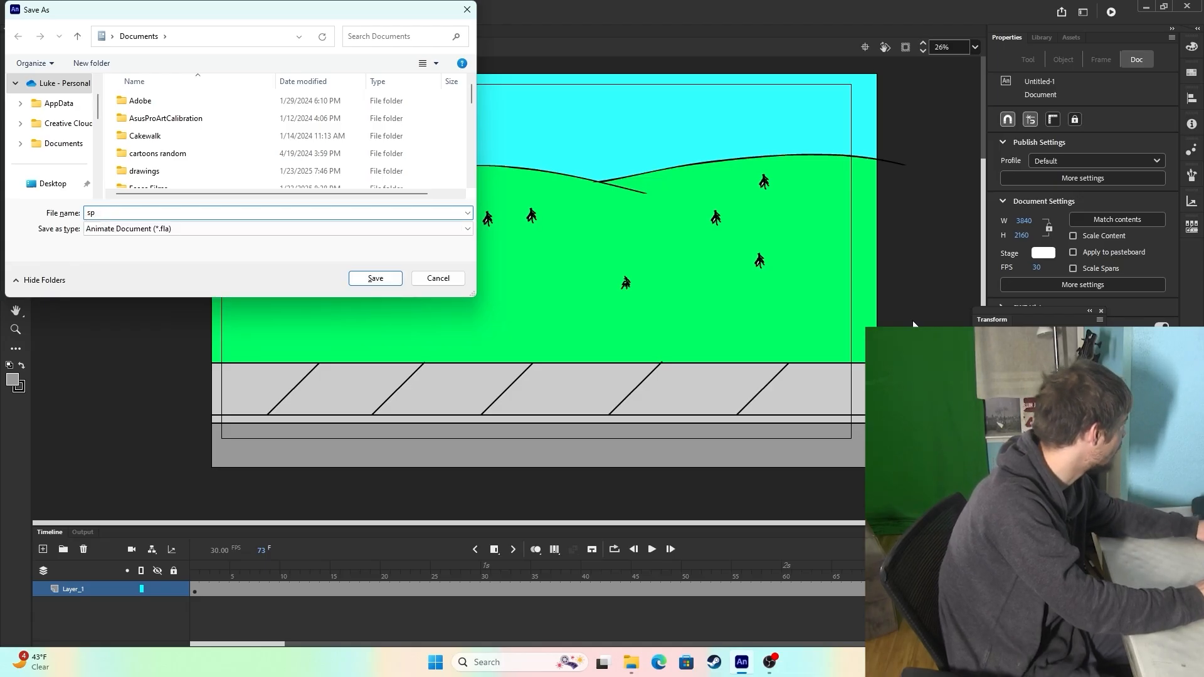
{"action": "key", "text": "Return"}
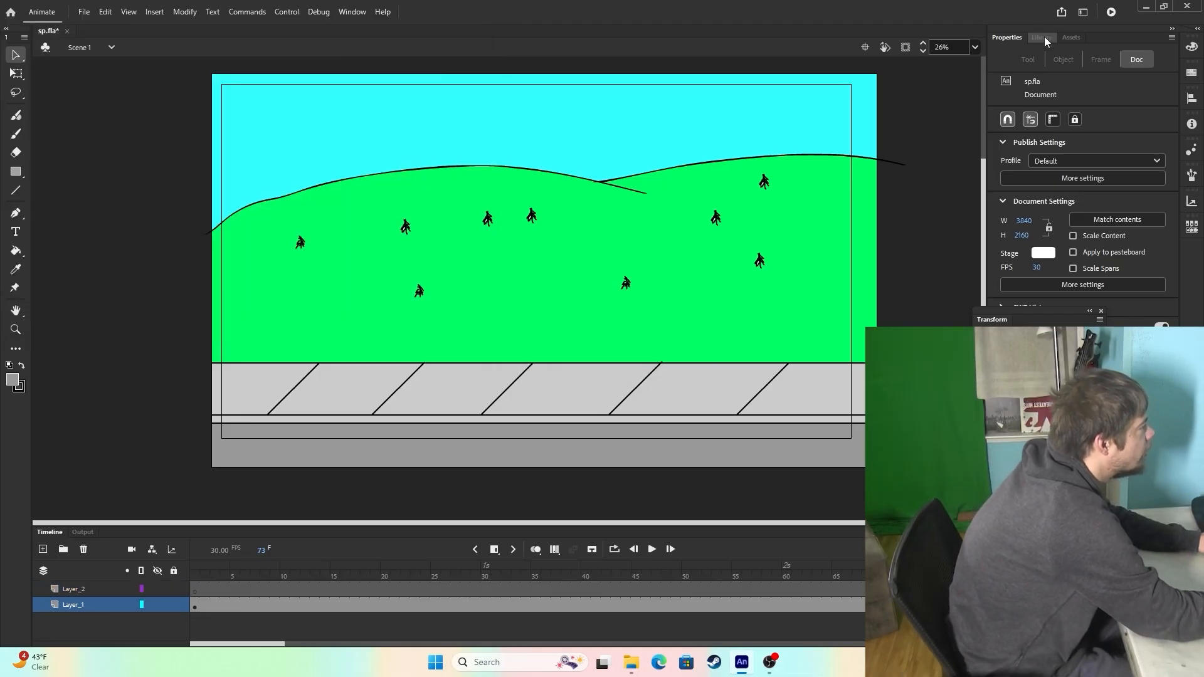
Assemble Eric on Layer_2 from his library parts and pin arm.png with Asset Warp joints at the shoulder, elbow and wrist.
{"action": "left_click", "coordinate": [1042, 37]}
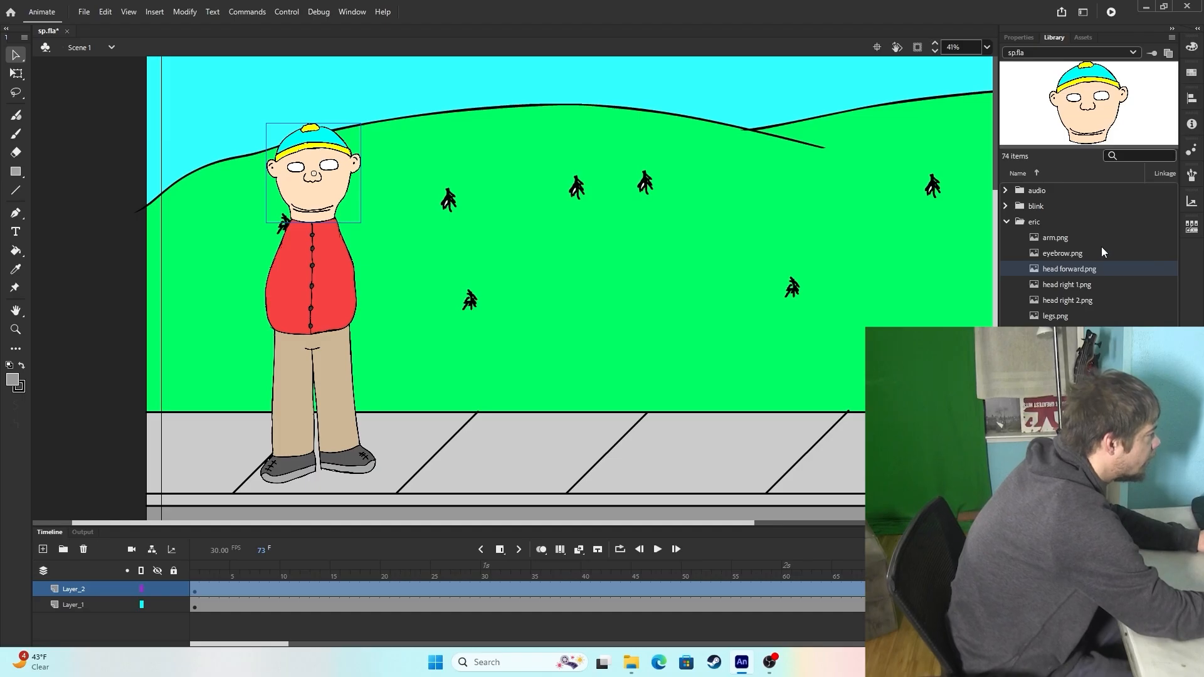
{"action": "left_click", "coordinate": [1097, 238]}
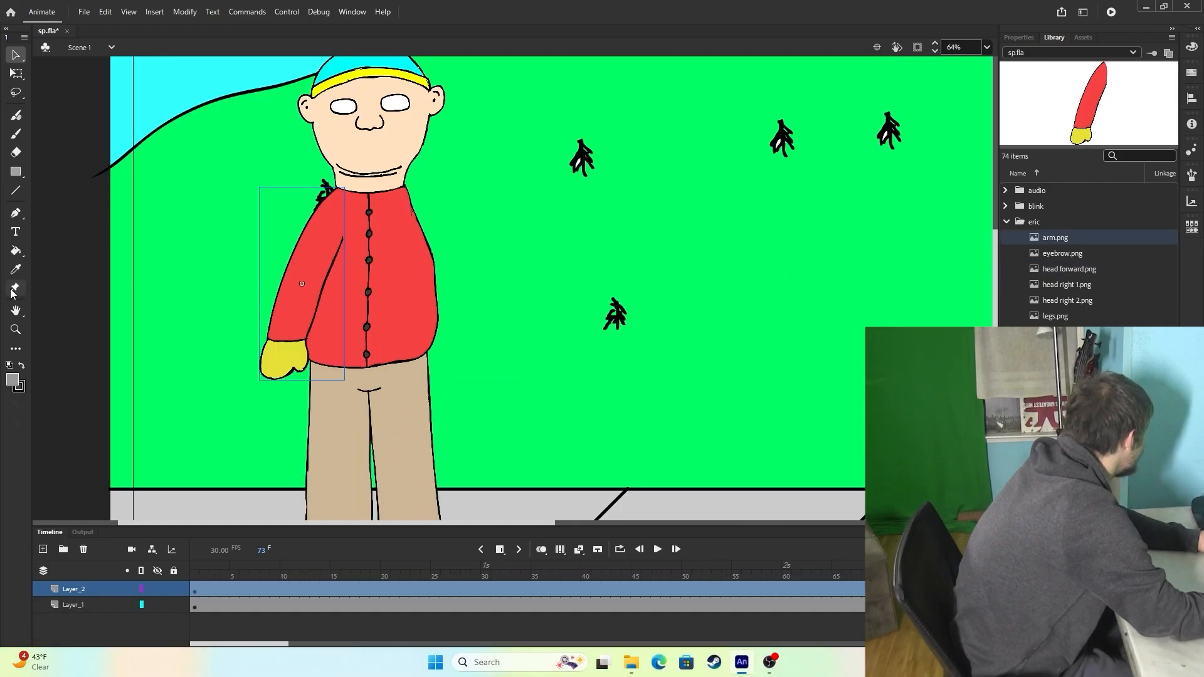
{"action": "left_click", "coordinate": [15, 288]}
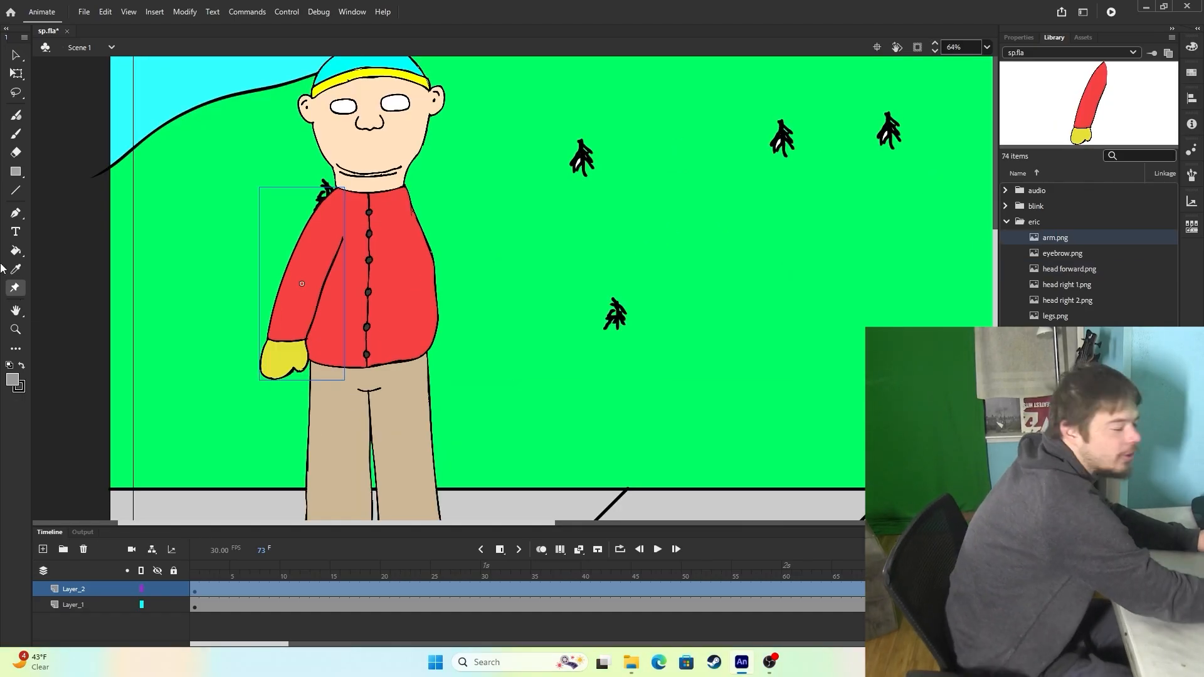
{"action": "left_click", "coordinate": [337, 212]}
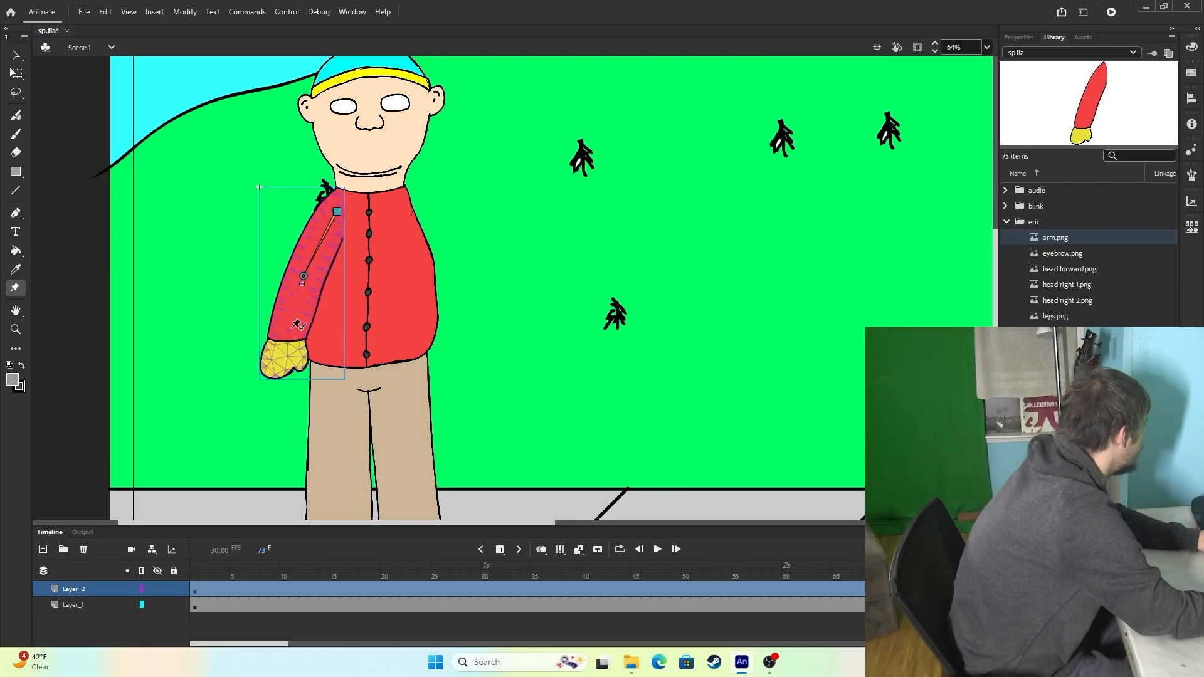
{"action": "mouse_move", "coordinate": [295, 339]}
{"action": "left_mouse_down"}
{"action": "mouse_move", "coordinate": [334, 337]}
{"action": "mouse_move", "coordinate": [296, 341]}
{"action": "left_mouse_up"}
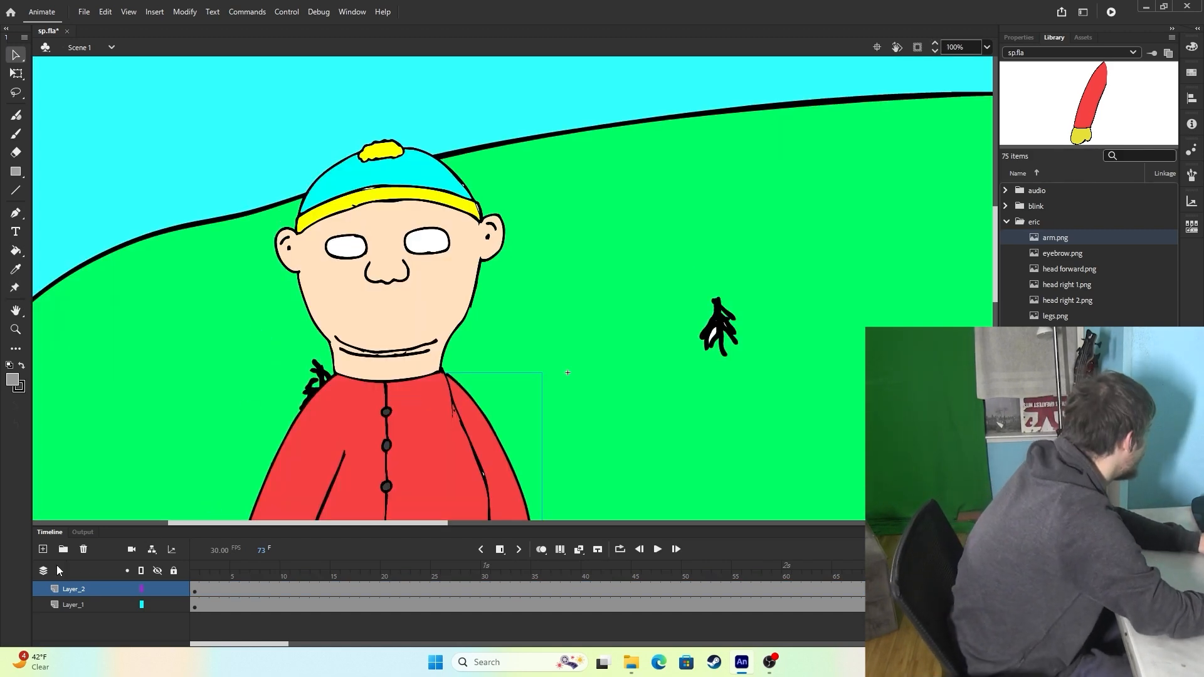
Add a new layer above Layer_2 and pick the blue eye image for Eric from the library.
{"action": "left_click", "coordinate": [43, 549]}
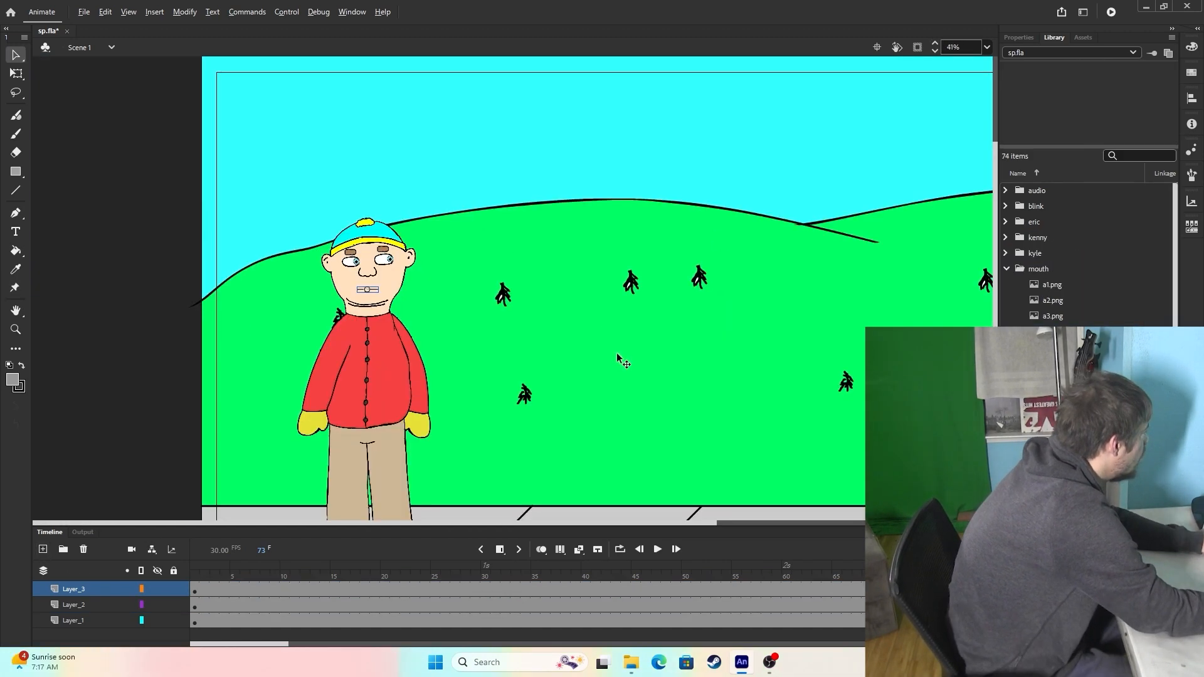
{"action": "scroll", "coordinate": [540, 288], "scroll_direction": "down", "scroll_amount": 3}
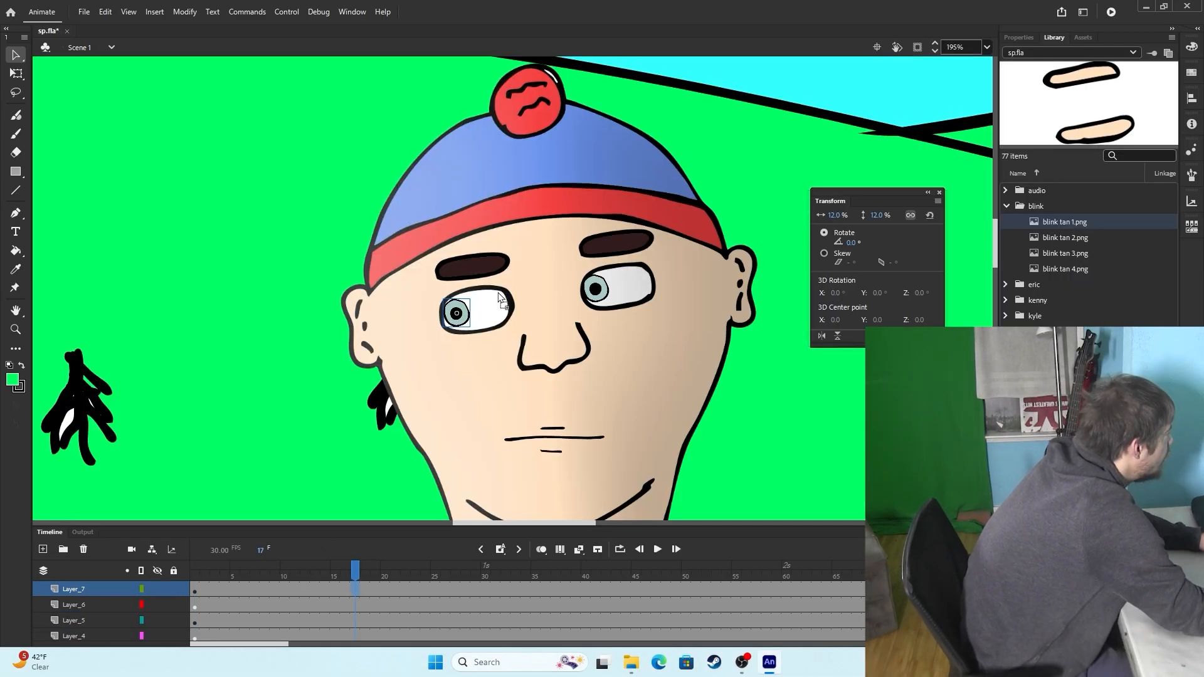
Build Stan's blink on Layer_7 over frames 17 to 19 with onion skinning on, ending with blink tan 4.png scaled to 32%.
{"action": "left_click_drag", "start_coordinate": [474, 311], "coordinate": [475, 310]}
{"action": "left_click_drag", "start_coordinate": [892, 216], "coordinate": [851, 219]}
{"action": "key", "text": "F7"}
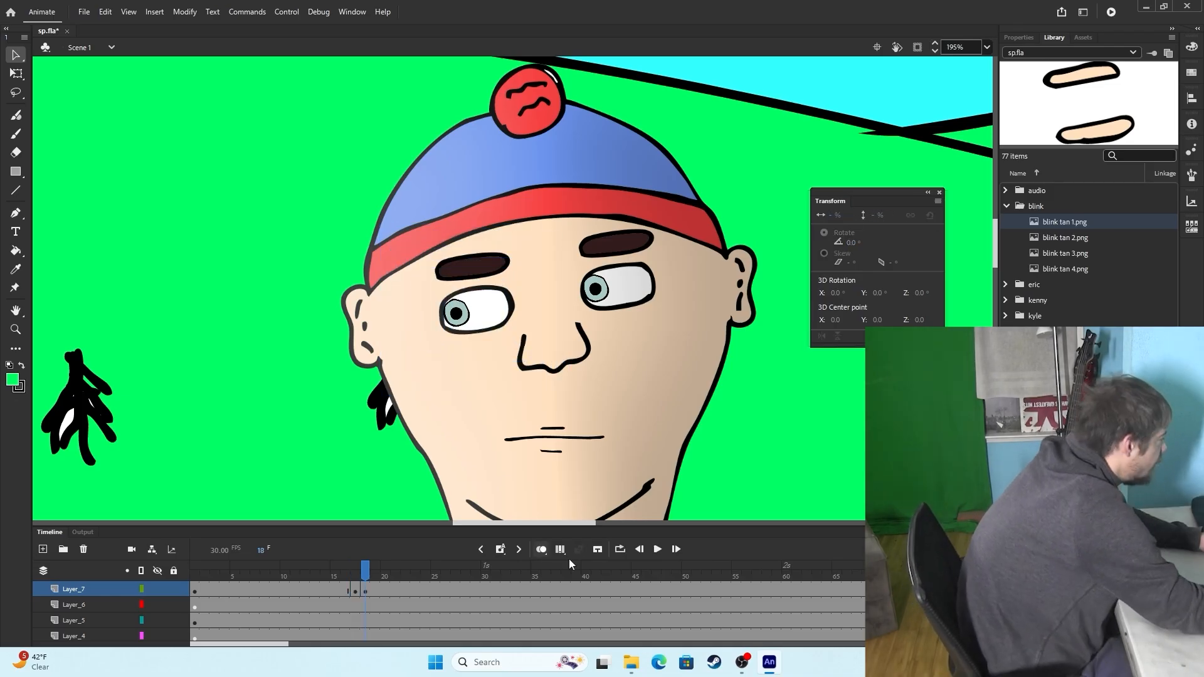
{"action": "left_click", "coordinate": [540, 549]}
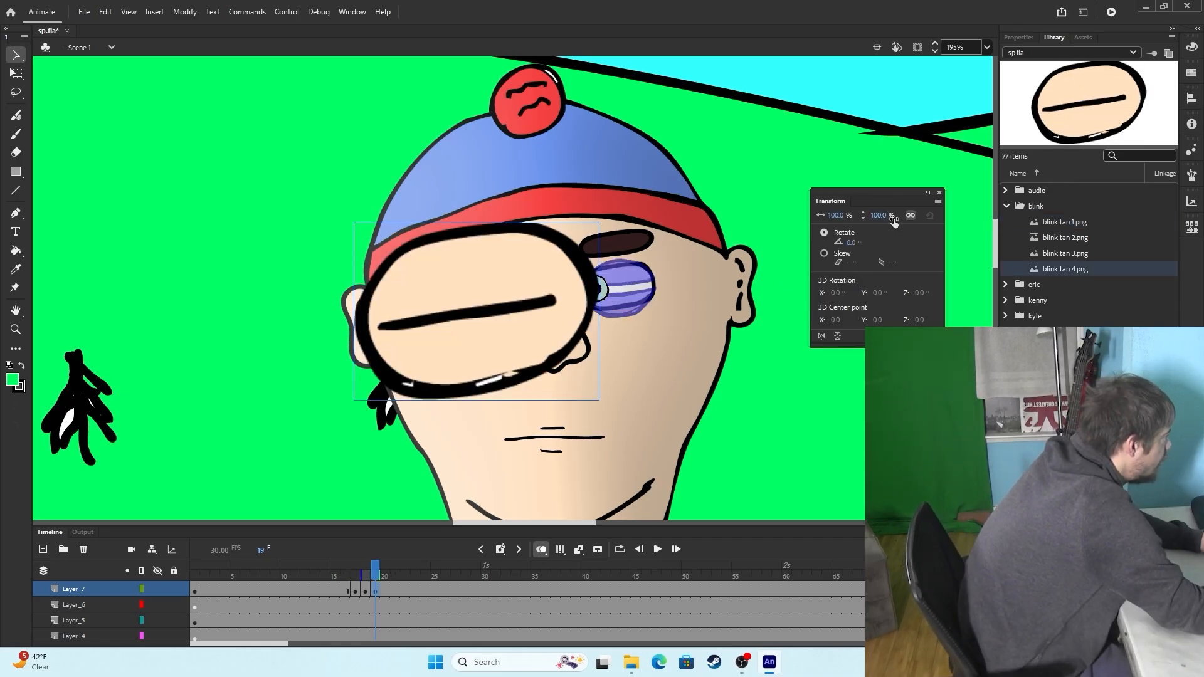
{"action": "left_click_drag", "start_coordinate": [893, 218], "coordinate": [851, 227]}
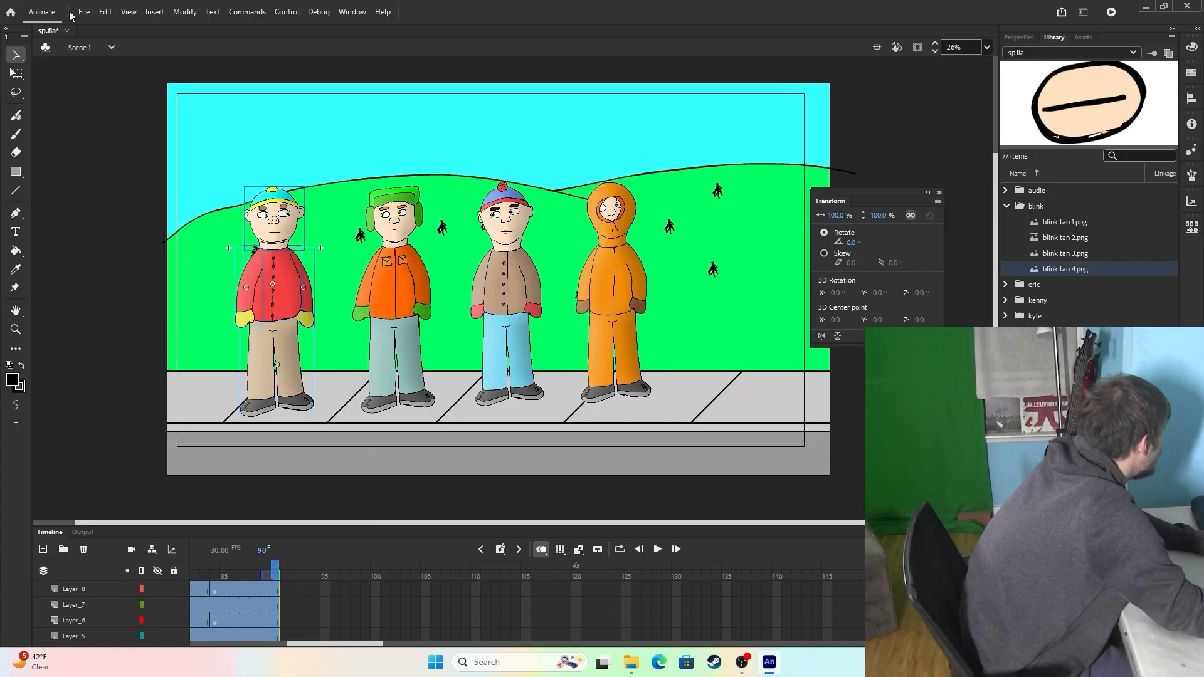
Export Scene 1 at 3840 x 2160 as H.264 video s1.mp4 with the High Quality 2160p 4K preset, rendering immediately in Media Encoder.
{"action": "left_click", "coordinate": [83, 12]}
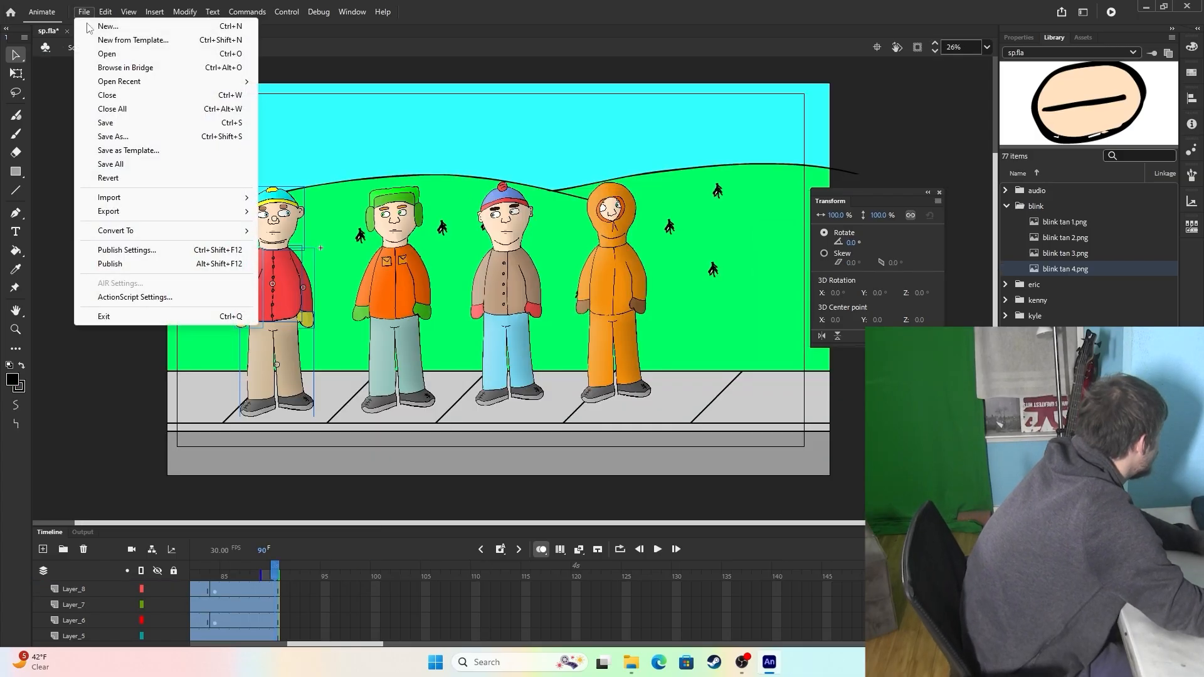
{"action": "mouse_move", "coordinate": [148, 218]}
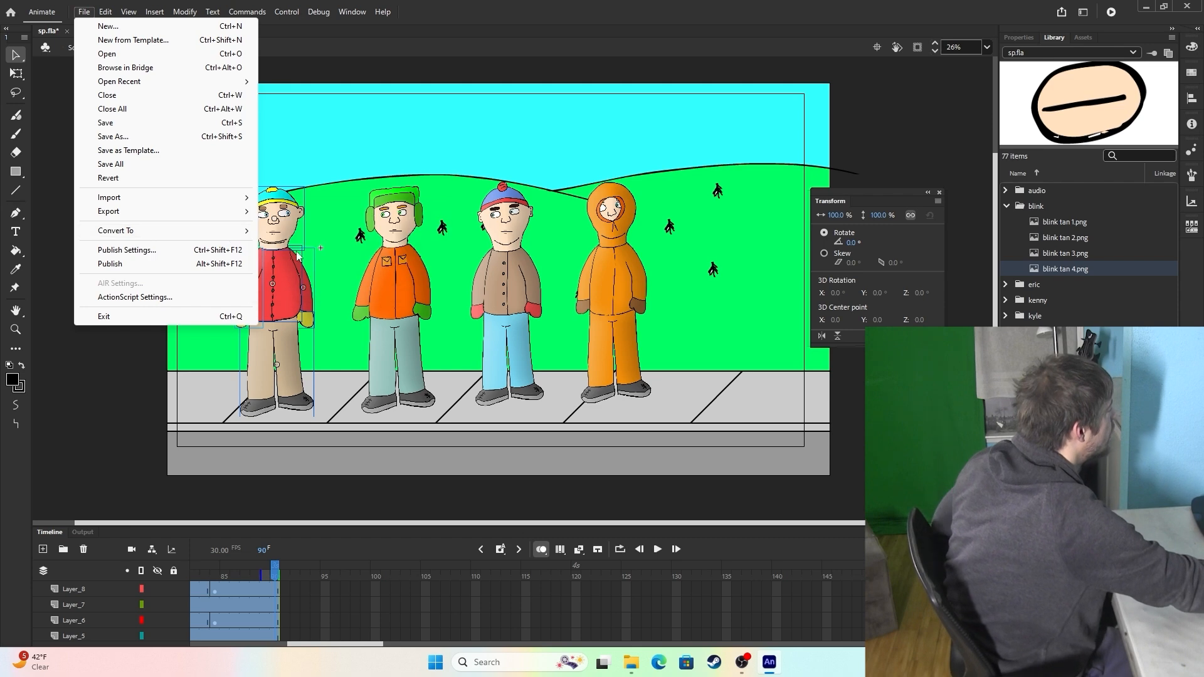
{"action": "left_click", "coordinate": [310, 253]}
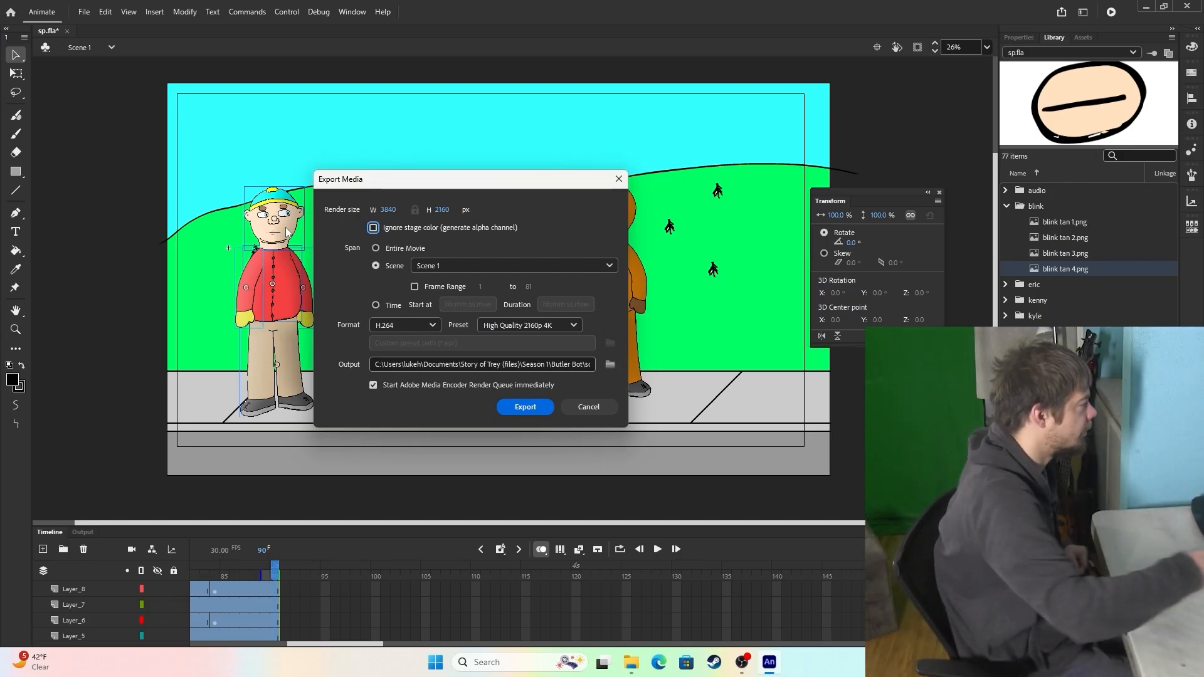
{"action": "left_click", "coordinate": [532, 408]}
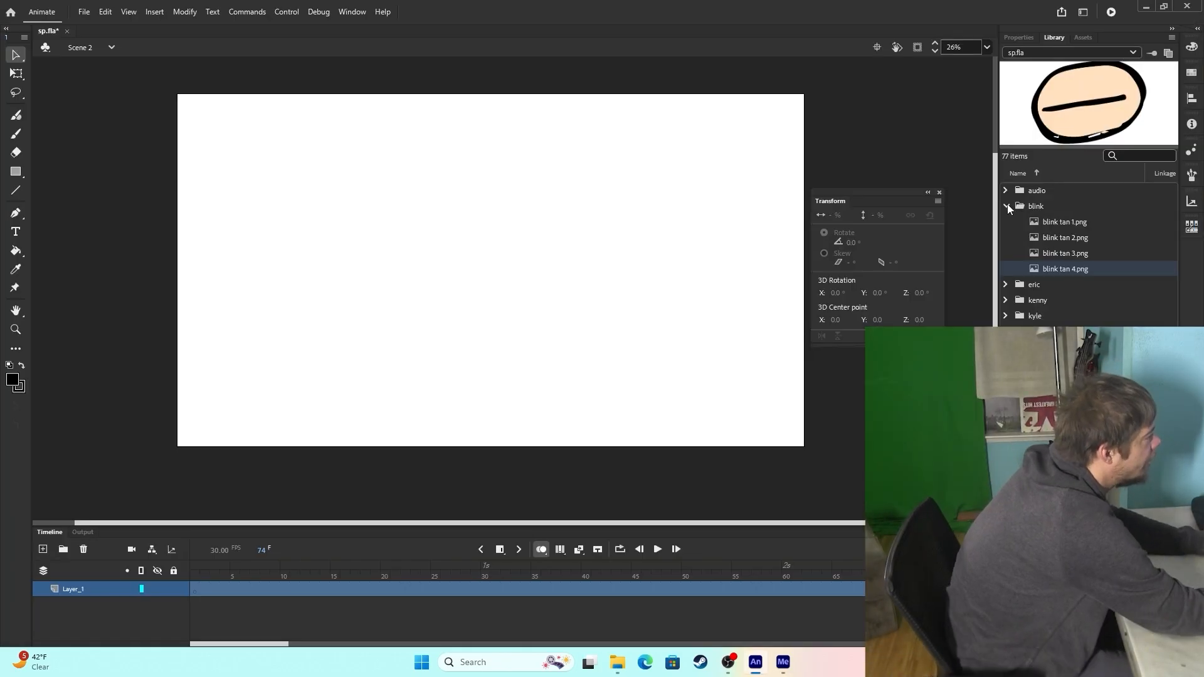
Place the a1.aif sound on Layer_1 of Scene 2 and move that layer between Layer_6 and Layer_7 in the stack.
{"action": "left_click", "coordinate": [1006, 205]}
{"action": "left_click", "coordinate": [1007, 192]}
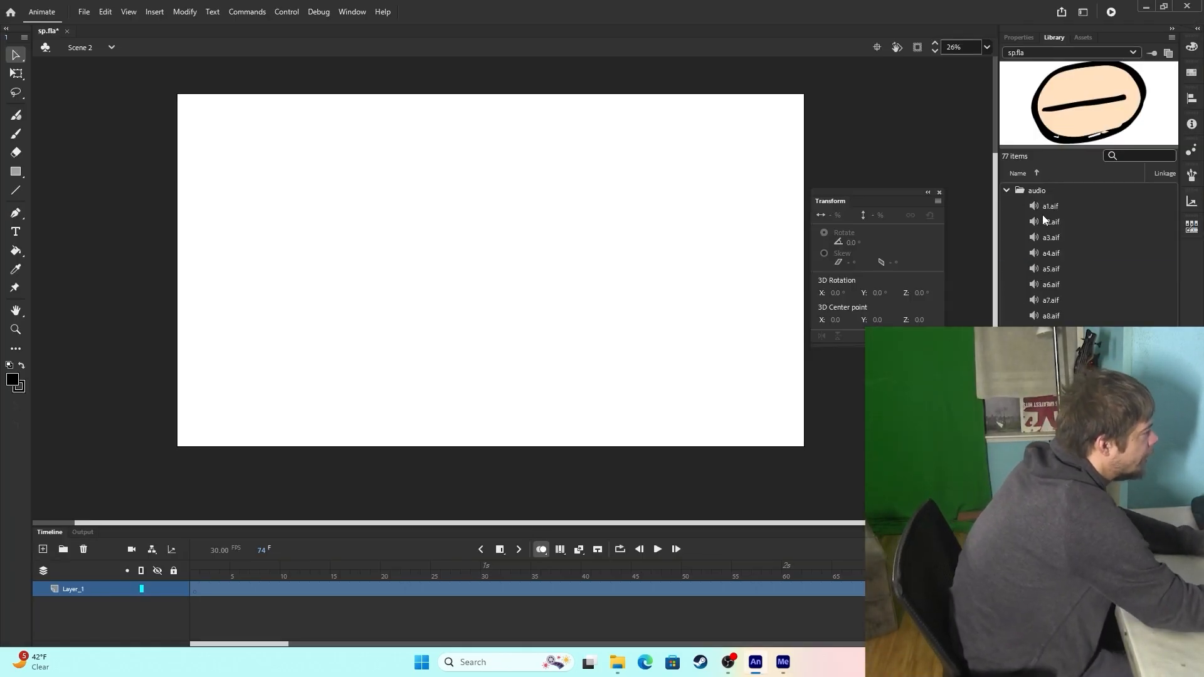
{"action": "left_click", "coordinate": [1043, 206]}
{"action": "left_click_drag", "start_coordinate": [551, 283], "coordinate": [532, 280]}
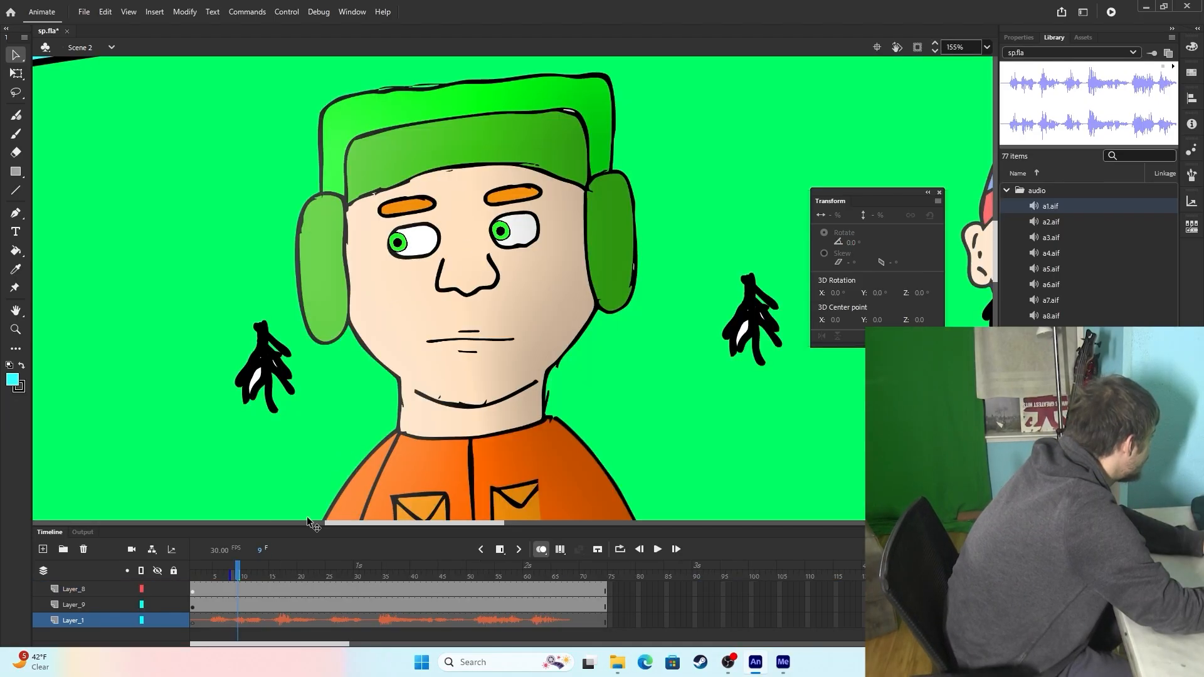
{"action": "left_click_drag", "start_coordinate": [209, 569], "coordinate": [191, 574]}
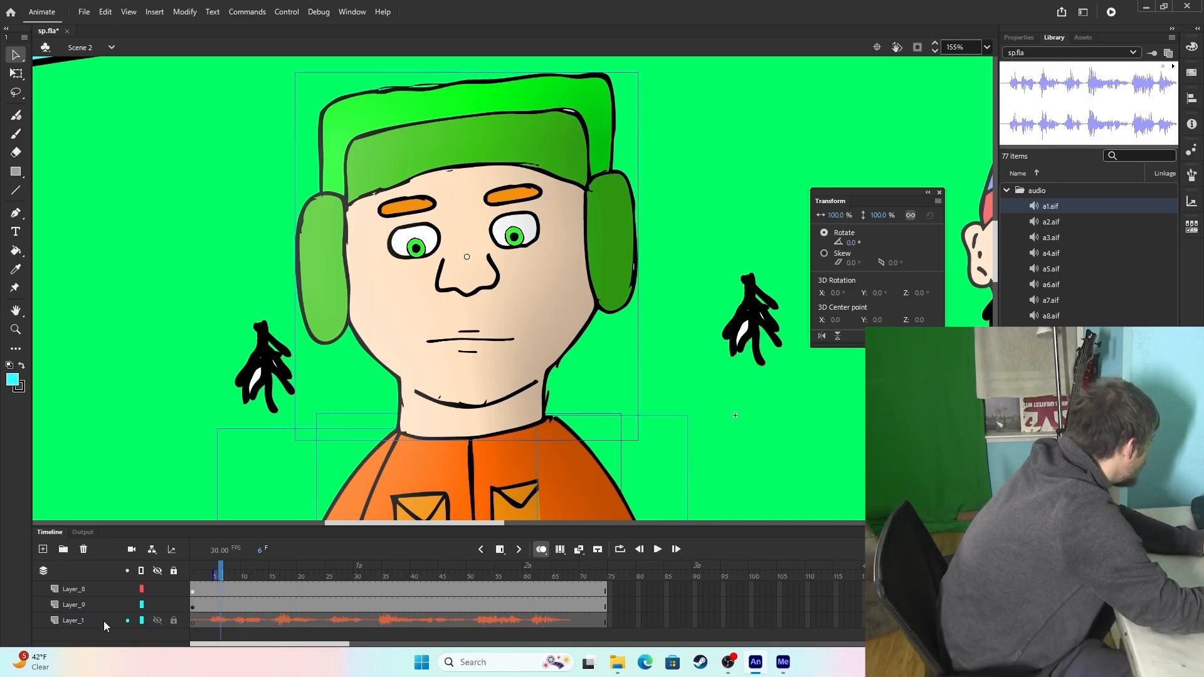
{"action": "mouse_move", "coordinate": [104, 622]}
{"action": "left_mouse_down"}
{"action": "mouse_move", "coordinate": [109, 573]}
{"action": "mouse_move", "coordinate": [100, 612]}
{"action": "left_mouse_up"}
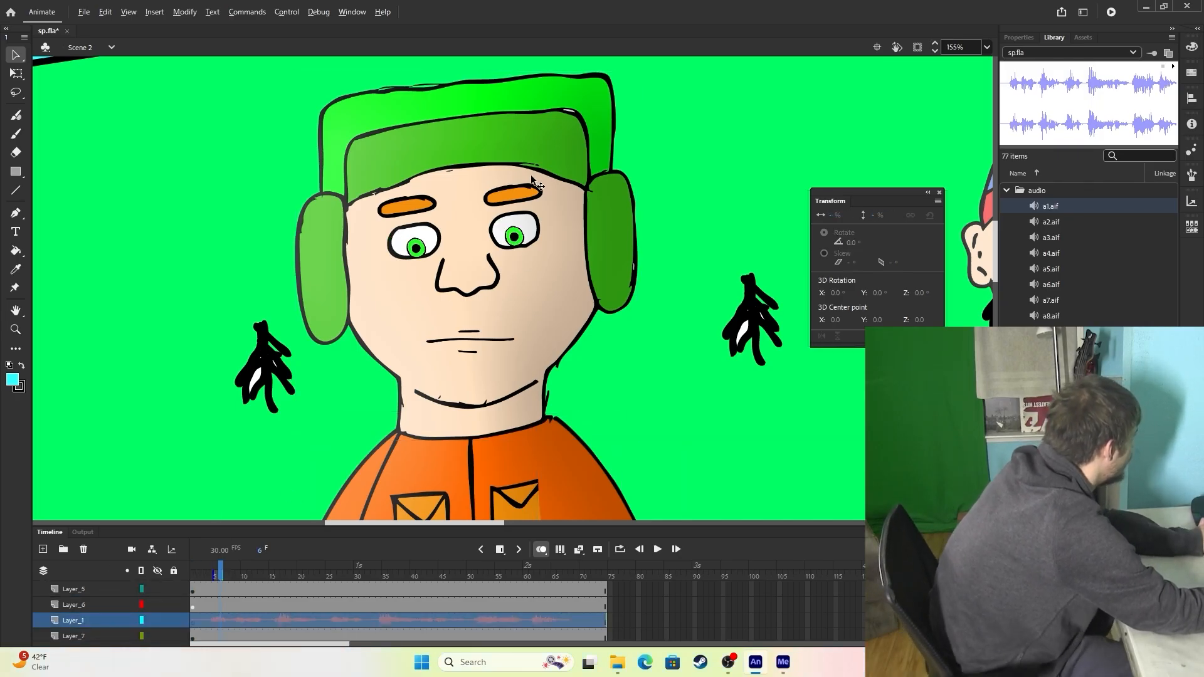
Rotate Kyle's two orange eyebrows inward to give him an angry frown.
{"action": "scroll", "coordinate": [531, 181], "scroll_direction": "up", "scroll_amount": 2}
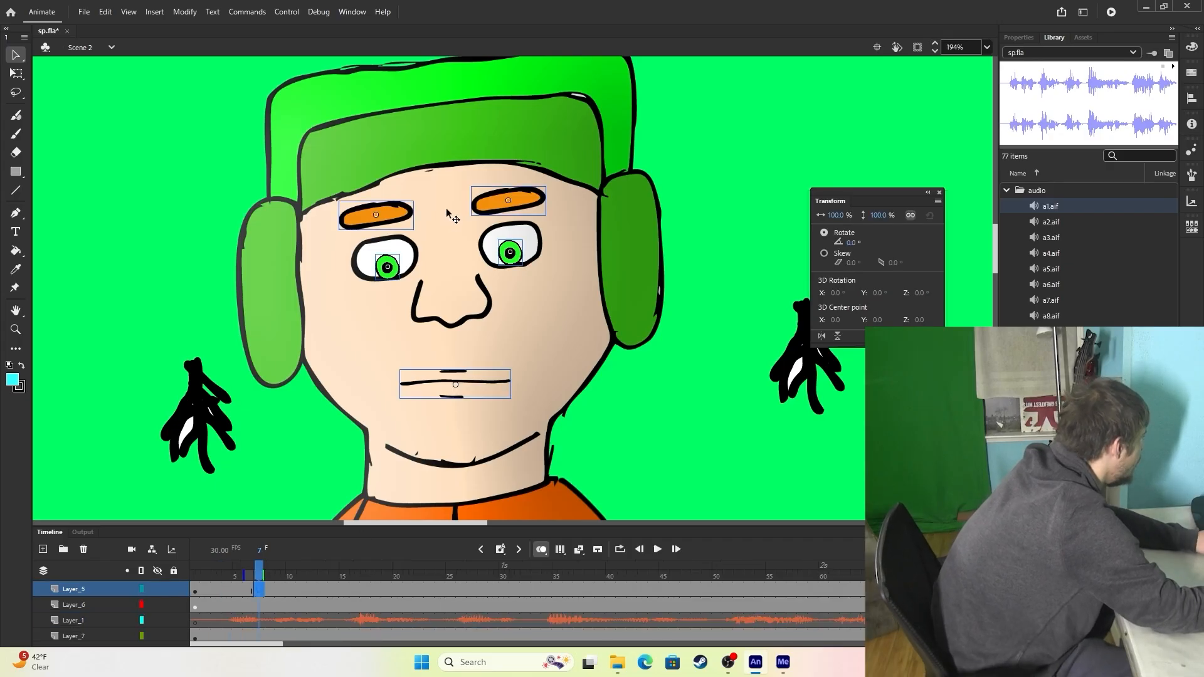
{"action": "left_click", "coordinate": [447, 211]}
{"action": "left_click", "coordinate": [408, 215]}
{"action": "mouse_move", "coordinate": [851, 244]}
{"action": "left_mouse_down"}
{"action": "mouse_move", "coordinate": [861, 245]}
{"action": "mouse_move", "coordinate": [850, 242]}
{"action": "left_mouse_up"}
{"action": "left_click", "coordinate": [493, 201]}
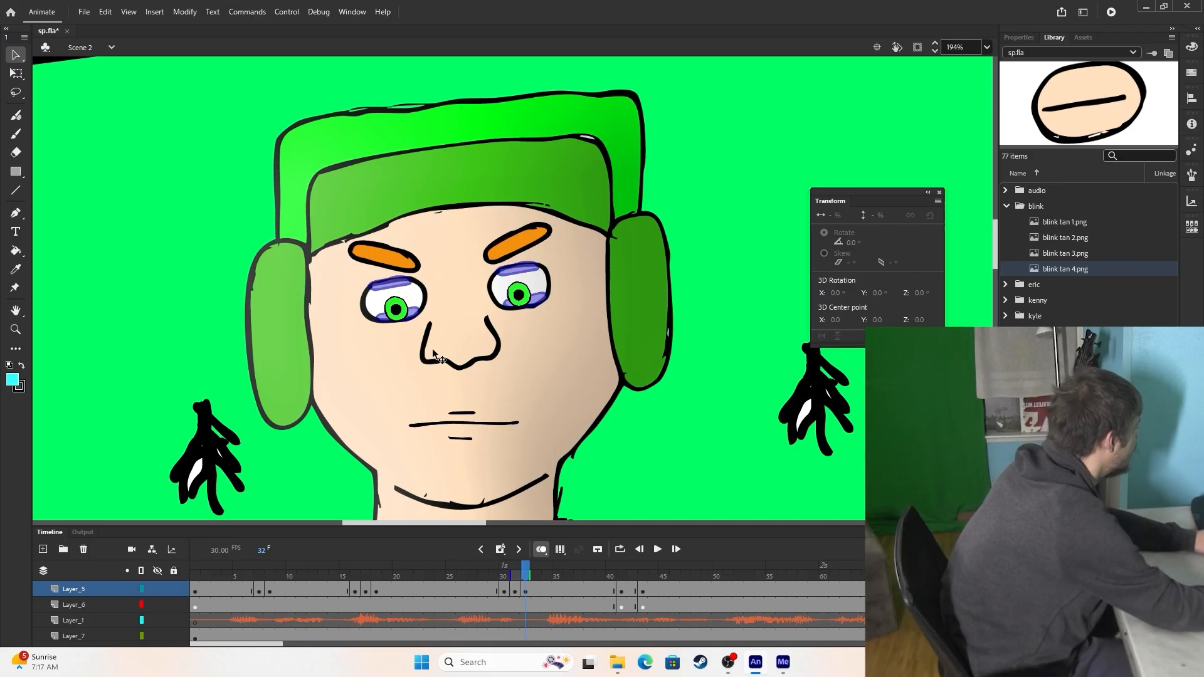
Replace Kyle's closed mouth at frame 4 with an image from the mouth library folder, scaled down to fit his face.
{"action": "left_click", "coordinate": [230, 574]}
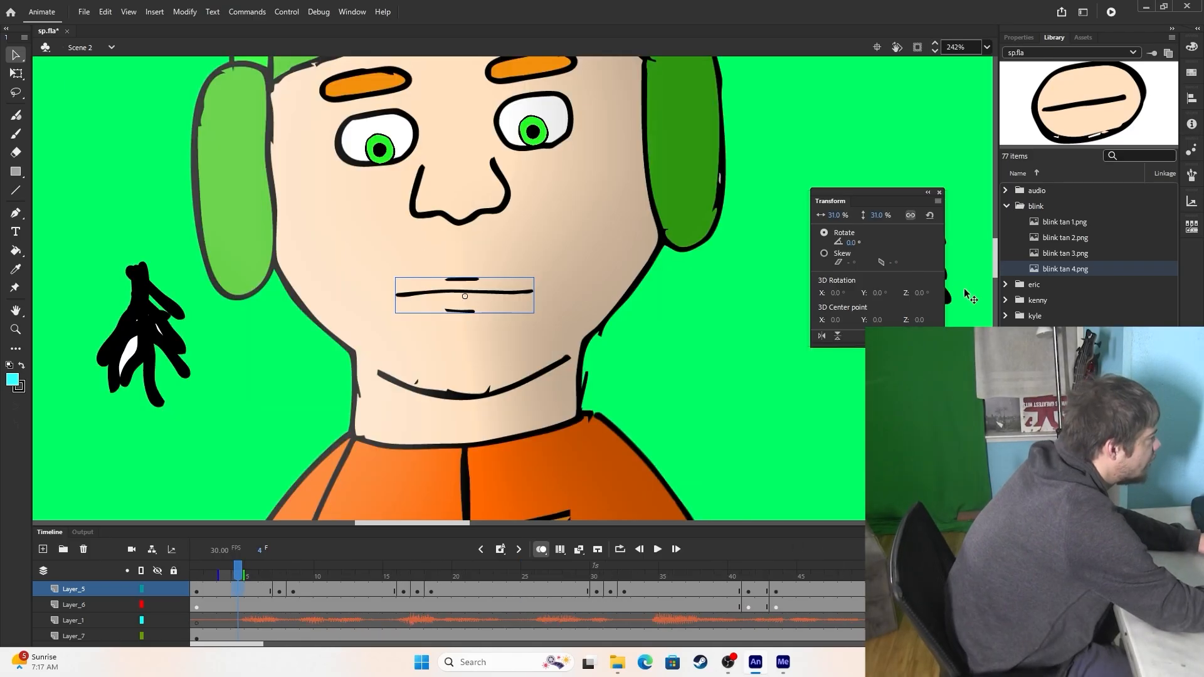
{"action": "key", "text": "Delete"}
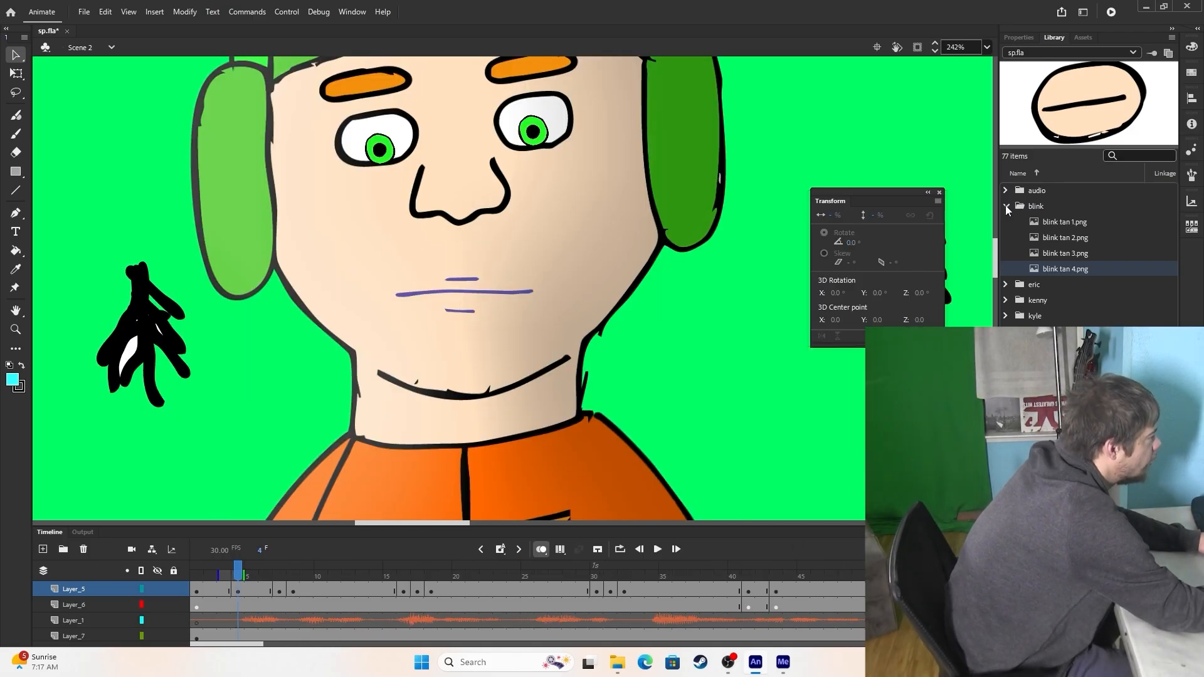
{"action": "left_click", "coordinate": [1006, 207]}
{"action": "left_click", "coordinate": [1006, 269]}
{"action": "scroll", "coordinate": [1010, 276], "scroll_direction": "down", "scroll_amount": 1}
{"action": "left_click_drag", "start_coordinate": [1054, 389], "coordinate": [456, 294]}
{"action": "left_click_drag", "start_coordinate": [882, 217], "coordinate": [847, 227]}
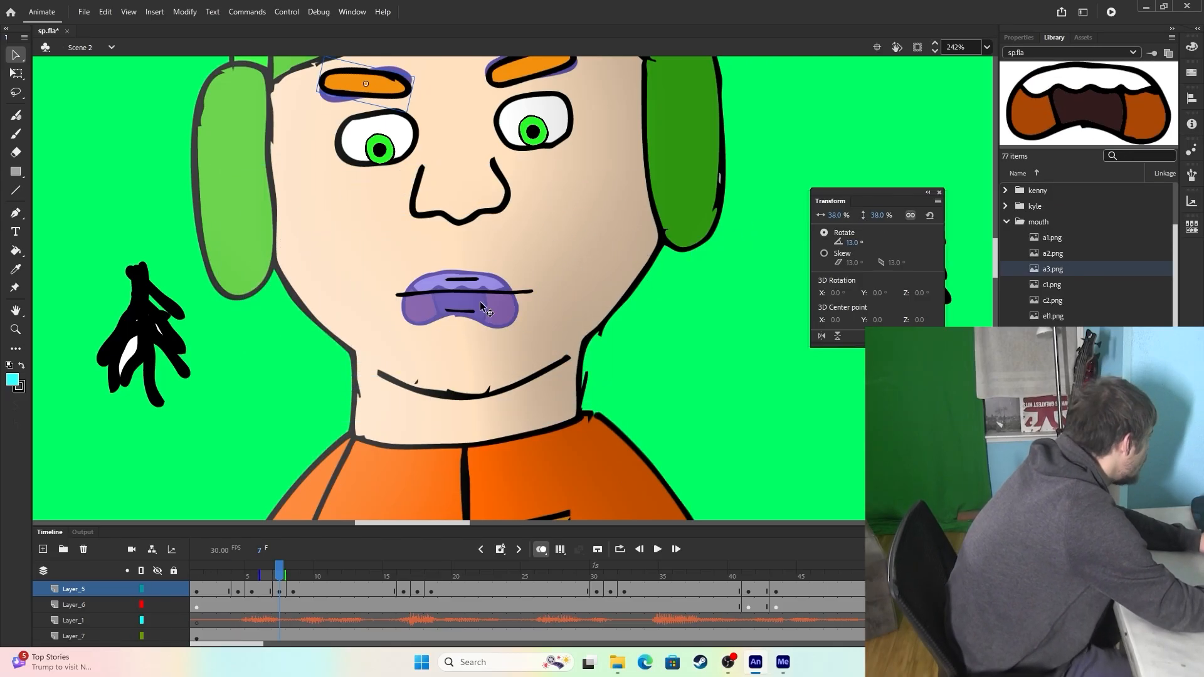
Replace Kyle's mouth at frames 7 and 8 with new open mouth shapes from the library, scaled to 24%.
{"action": "key", "text": "Delete"}
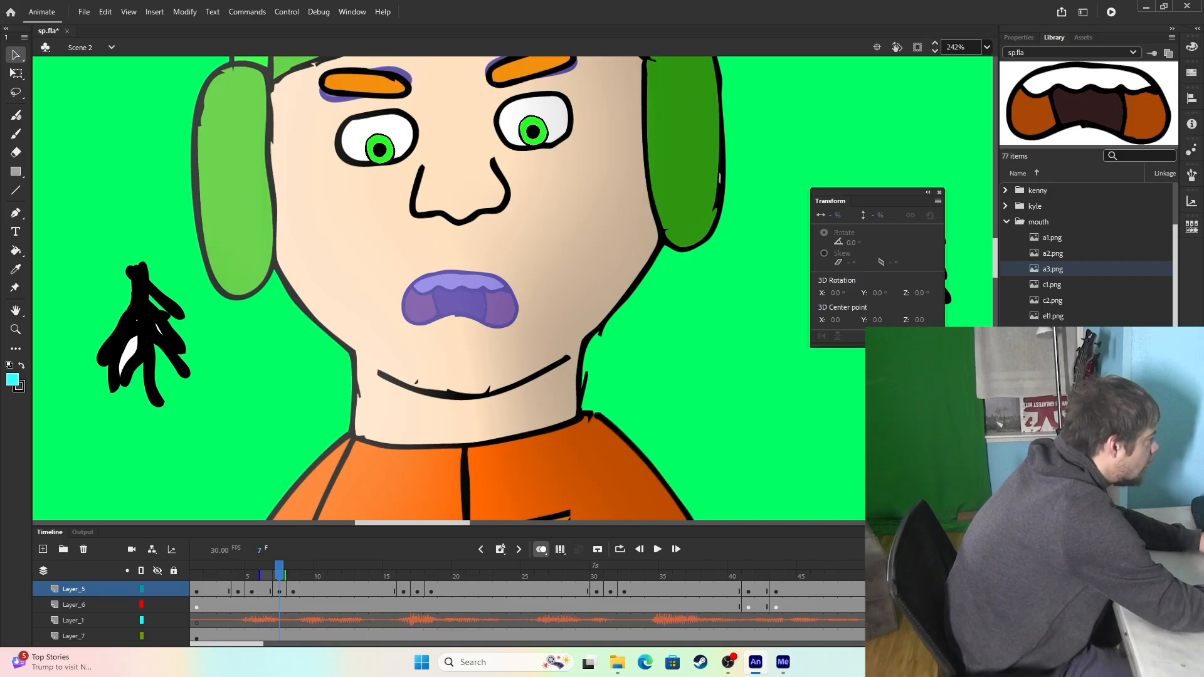
{"action": "left_click", "coordinate": [1052, 363]}
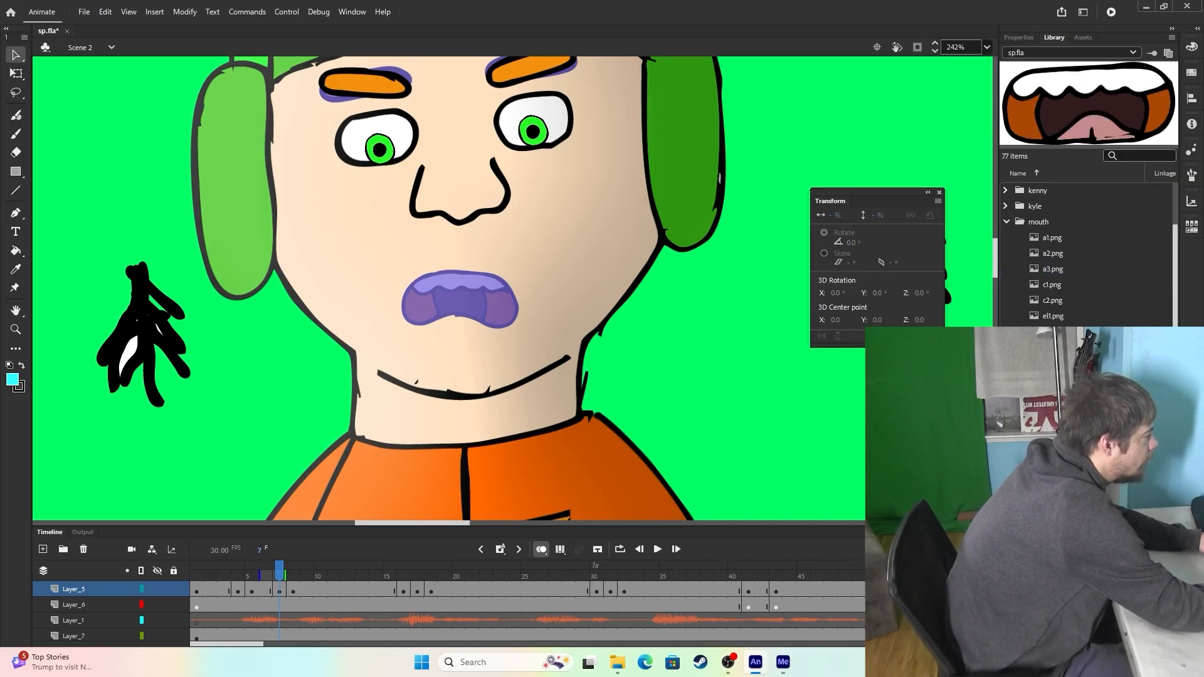
{"action": "left_click_drag", "start_coordinate": [876, 216], "coordinate": [848, 235]}
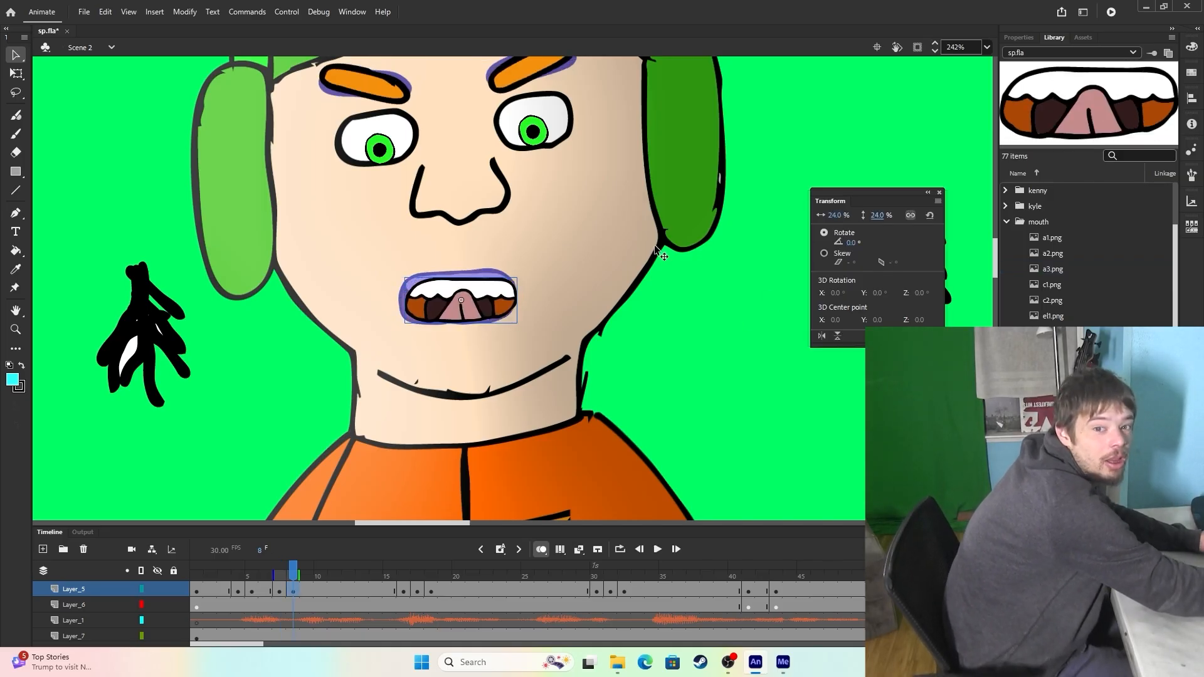
Add a keyframe at frame 9 and bring the next mouth image from the library onto the stage.
{"action": "left_click_drag", "start_coordinate": [279, 576], "coordinate": [307, 573]}
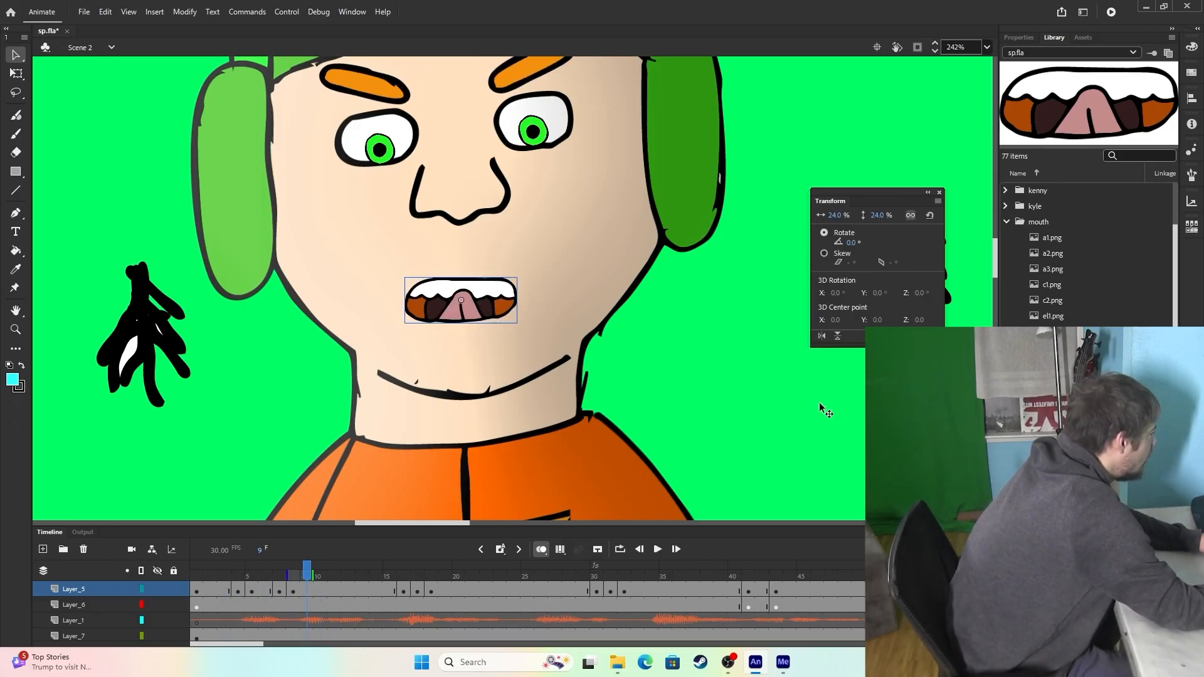
{"action": "key", "text": "F7"}
{"action": "left_click_drag", "start_coordinate": [1053, 347], "coordinate": [675, 325]}
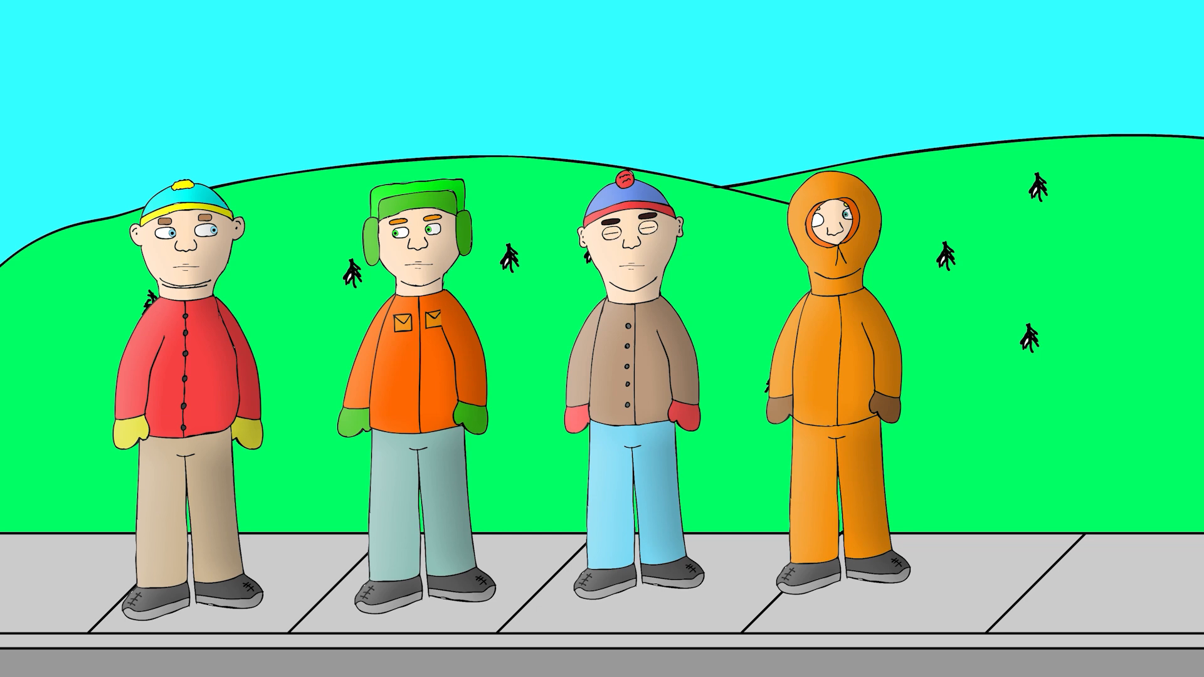